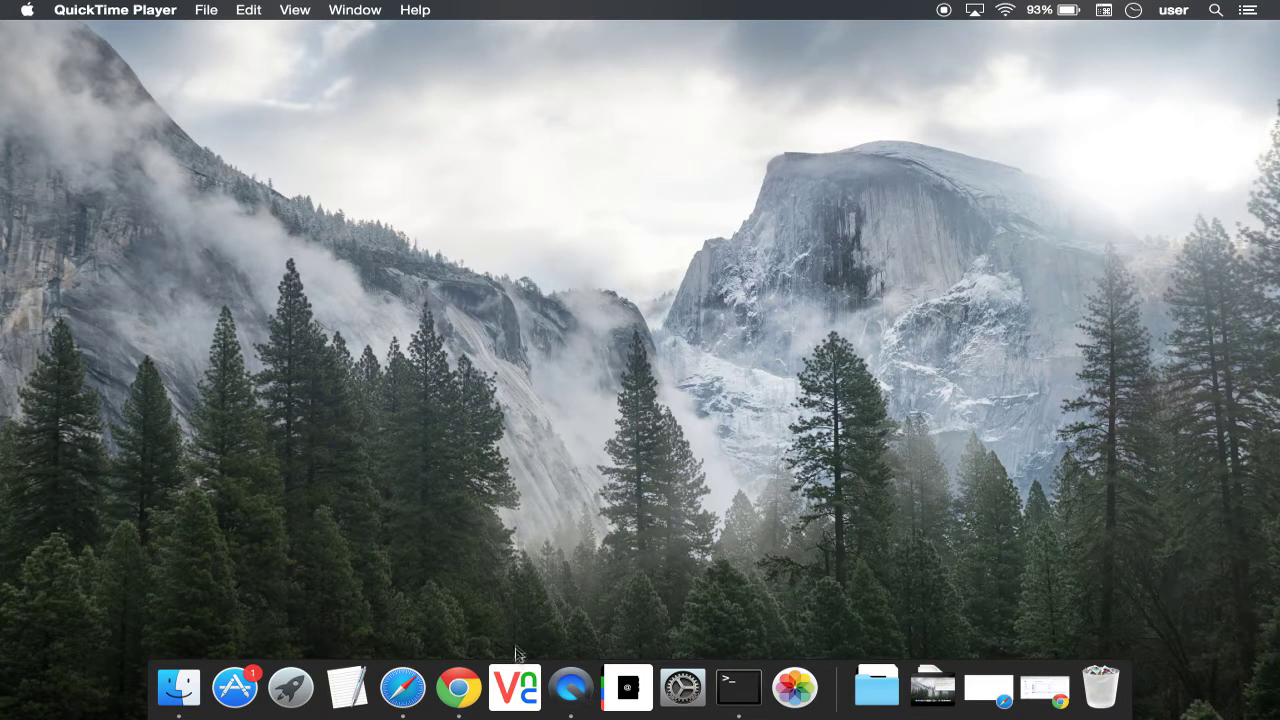
Step: Connect VNC Viewer to 192.168.5.62, log in with the Pi password, and open a Pi terminal
click(513, 683)
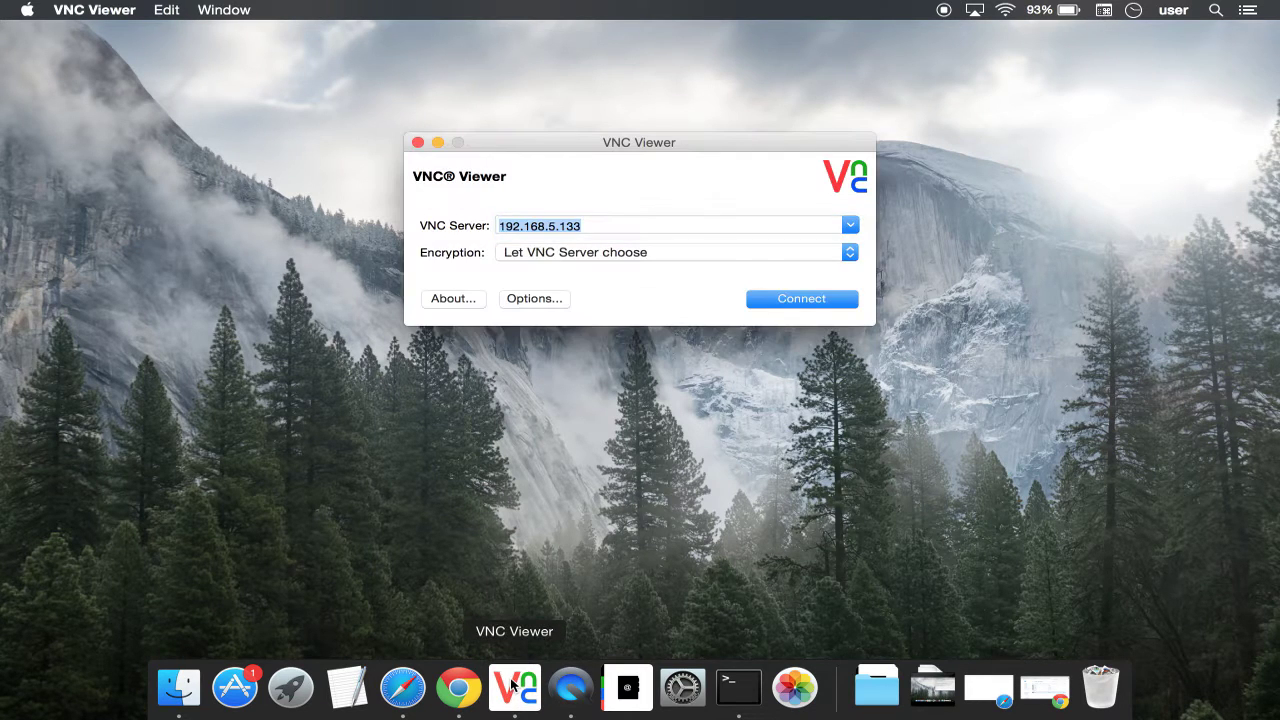
text(192.168)
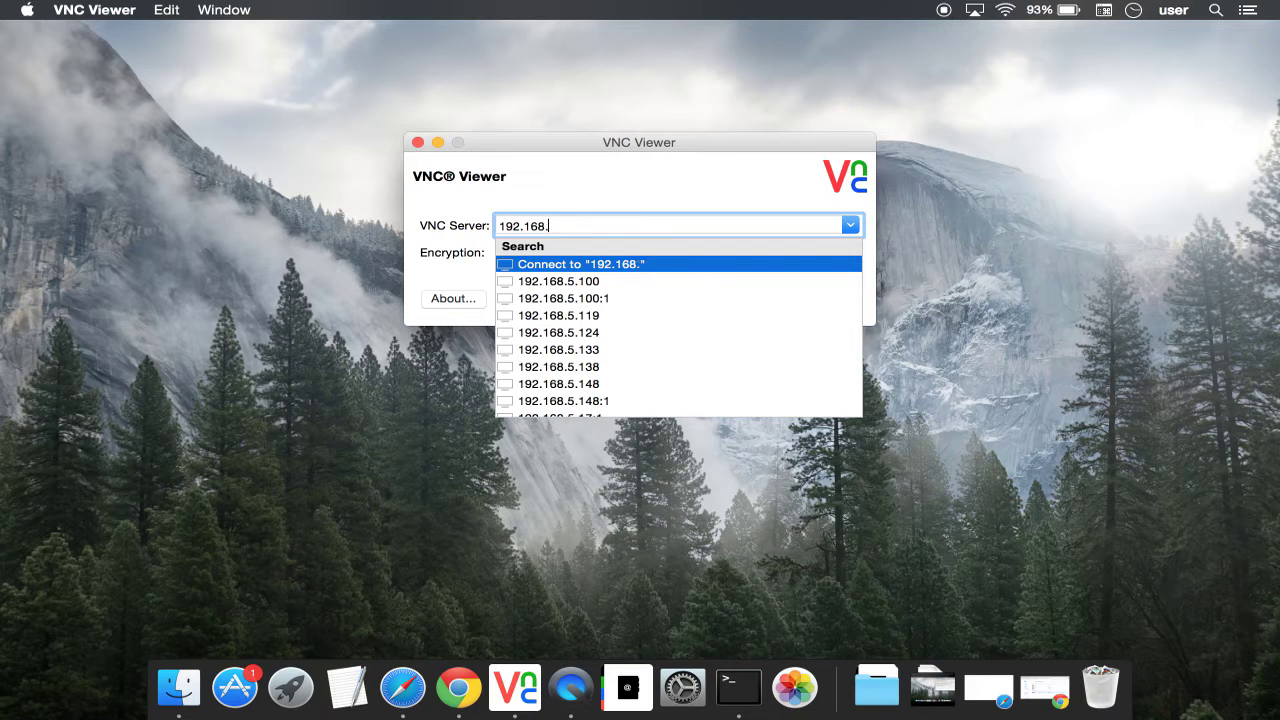
text(.5.62)
key(Return)
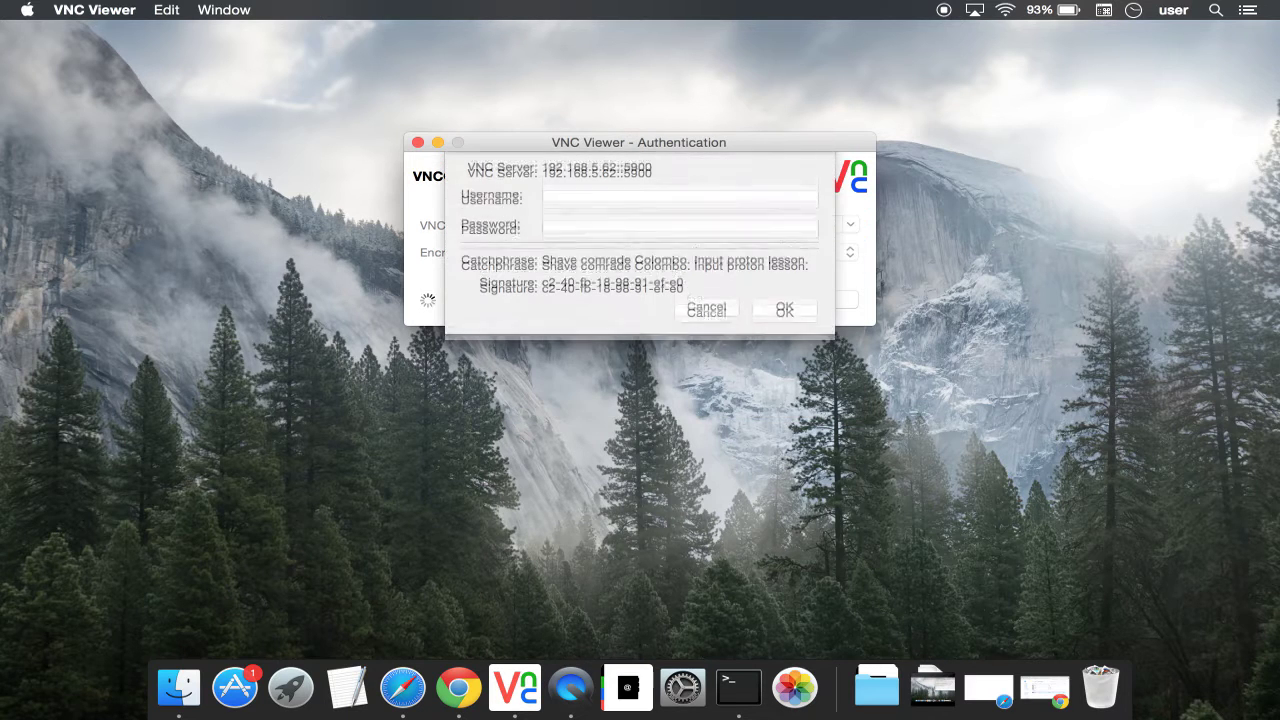
text(raspberry)
key(Return)
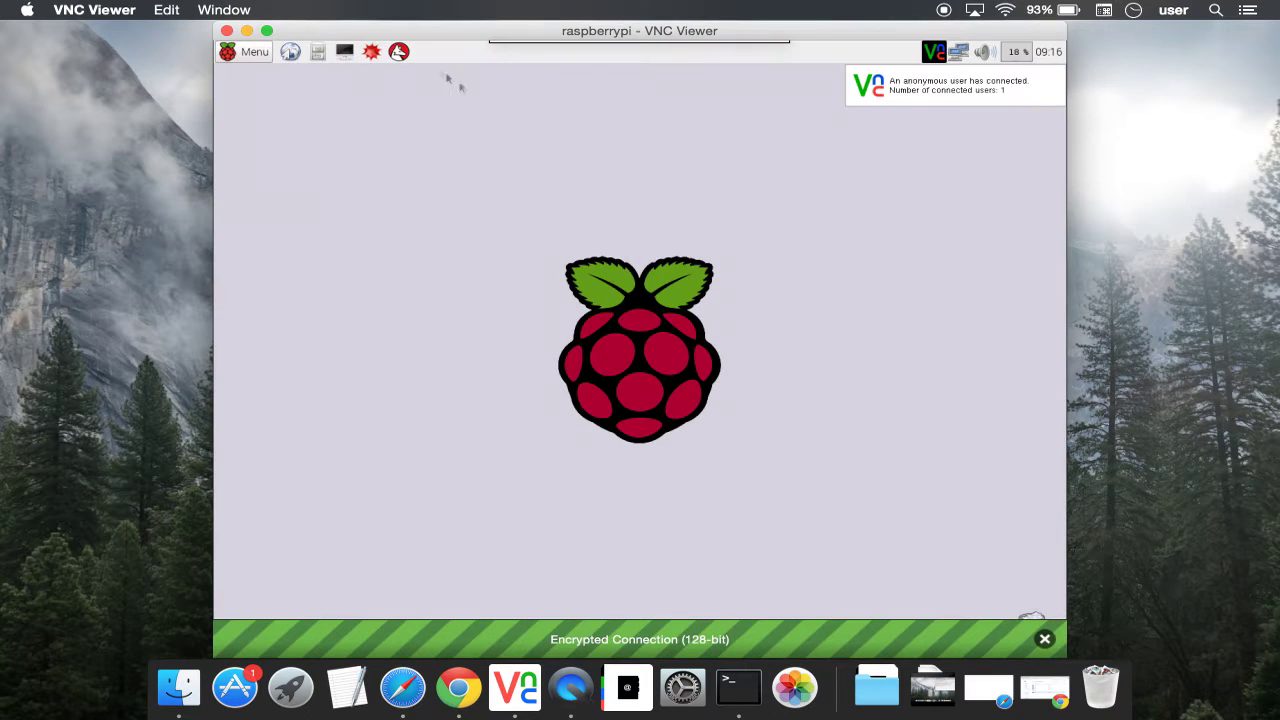
click(344, 52)
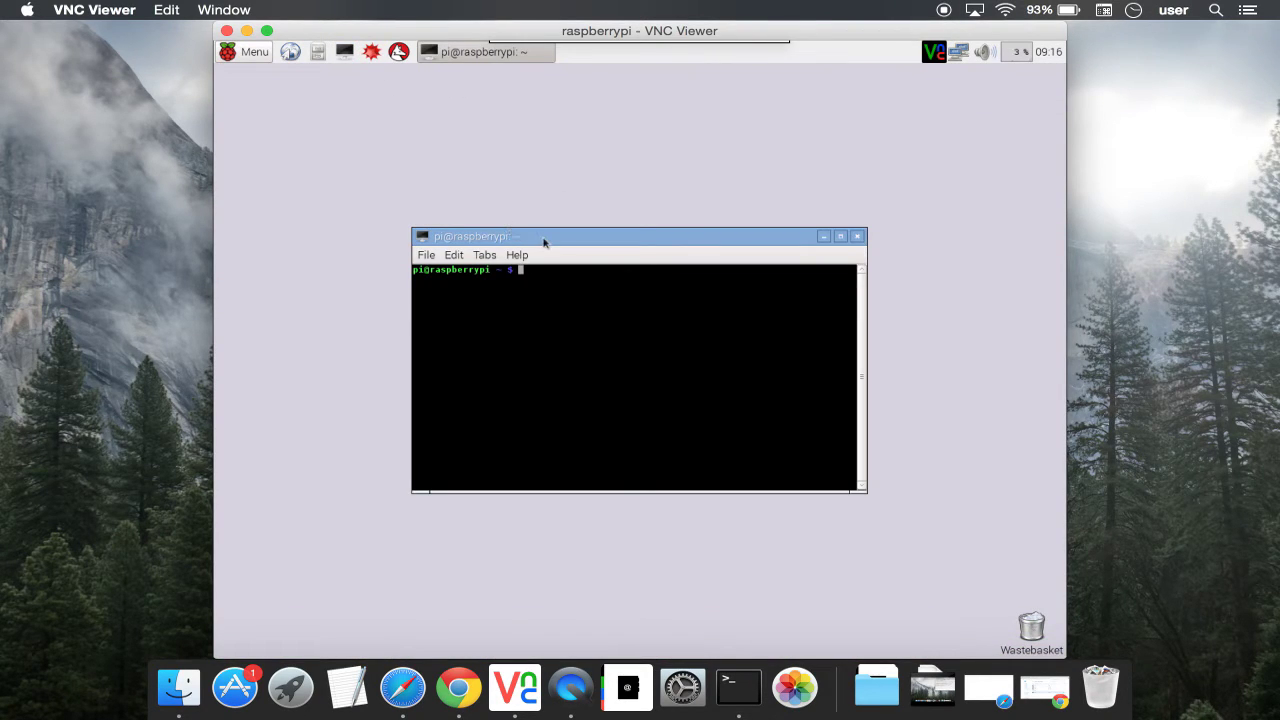
Step: Move the Pi terminal aside and load the 'VNC® and the Raspberry Pi' page in the maximized Pi browser
drag(544, 242, 698, 105)
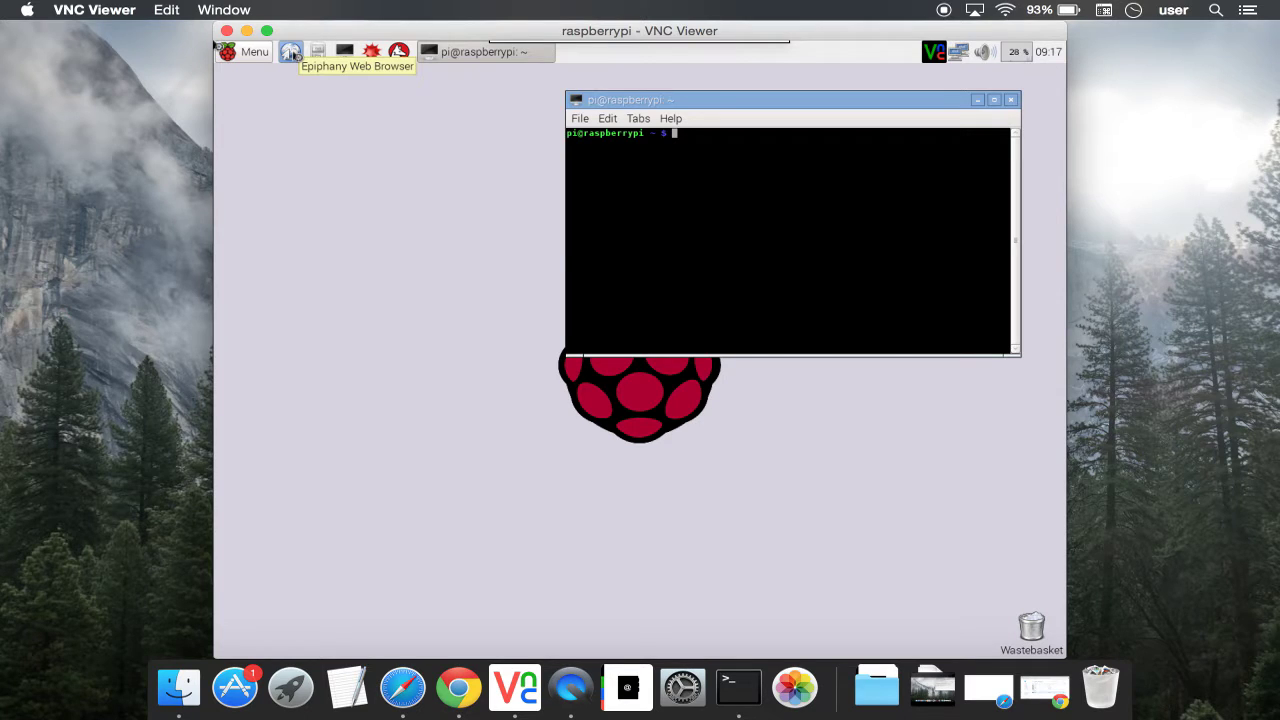
click(291, 53)
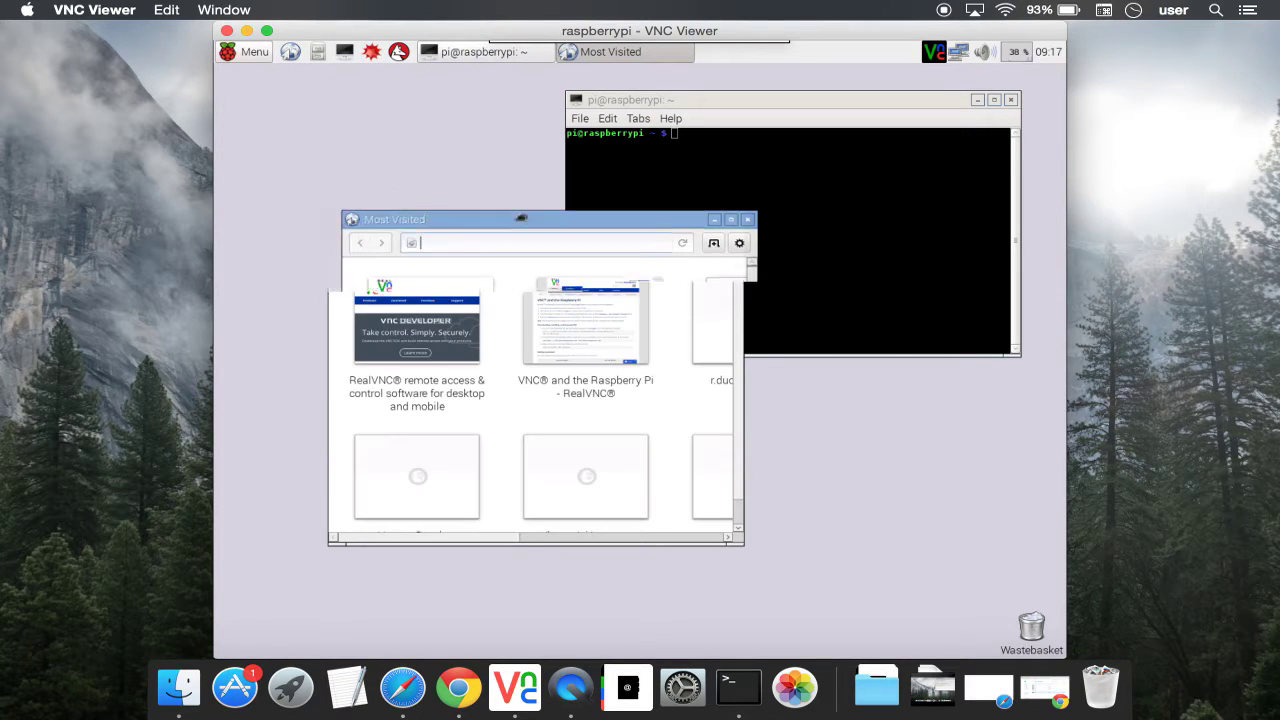
drag(521, 218, 577, 194)
click(797, 194)
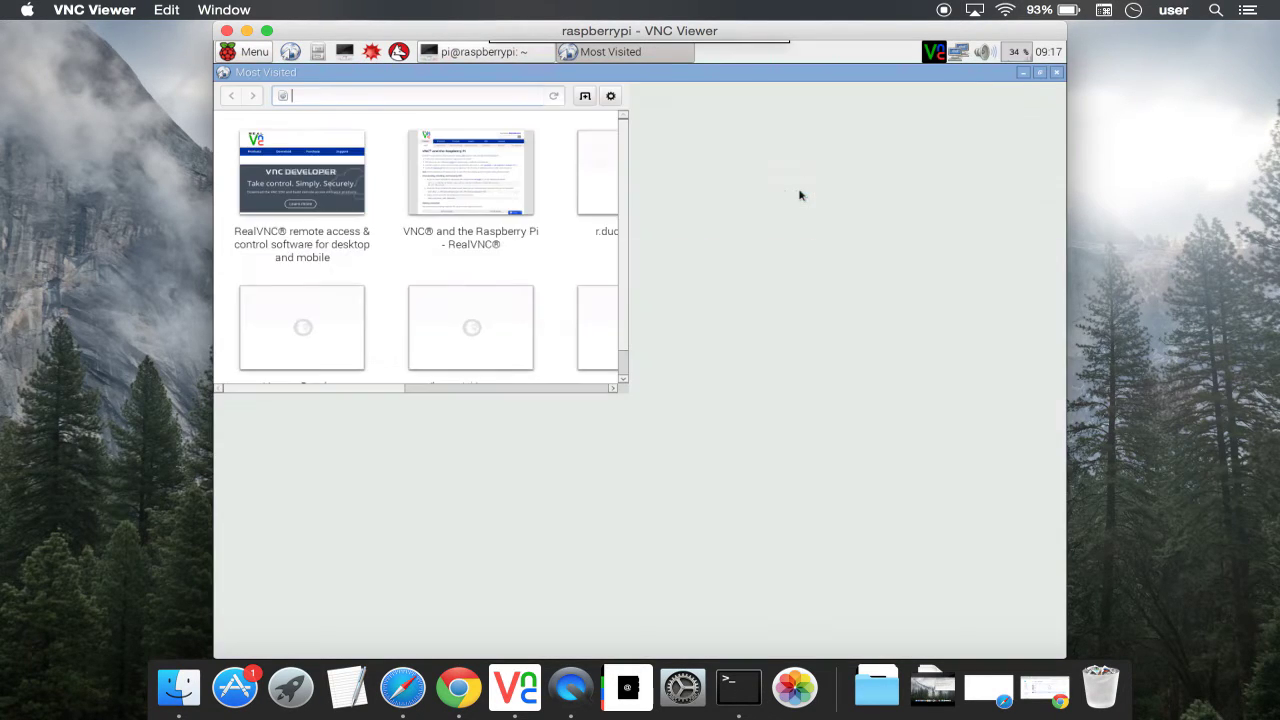
click(478, 295)
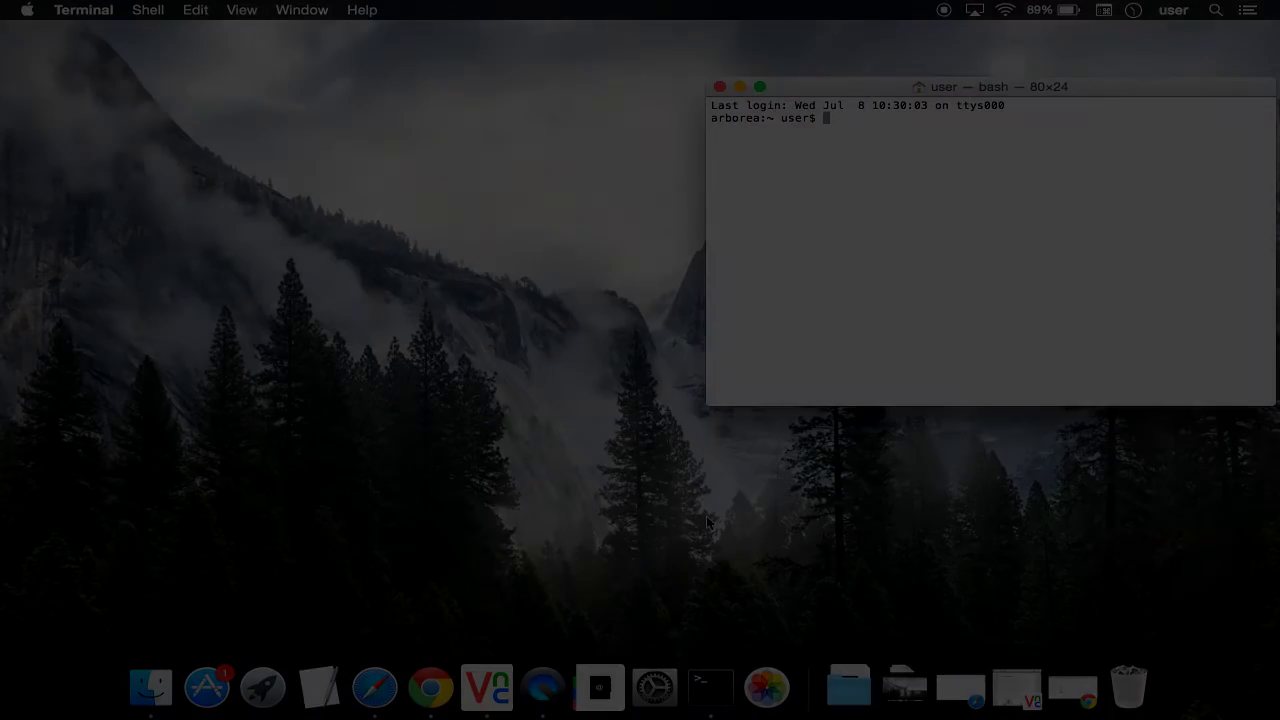
Step: Over SSH, download and unpack VNC.tar.gz, then install VNC-Server-5.2.3-Linux-ARM.deb with dpkg
key(Return)
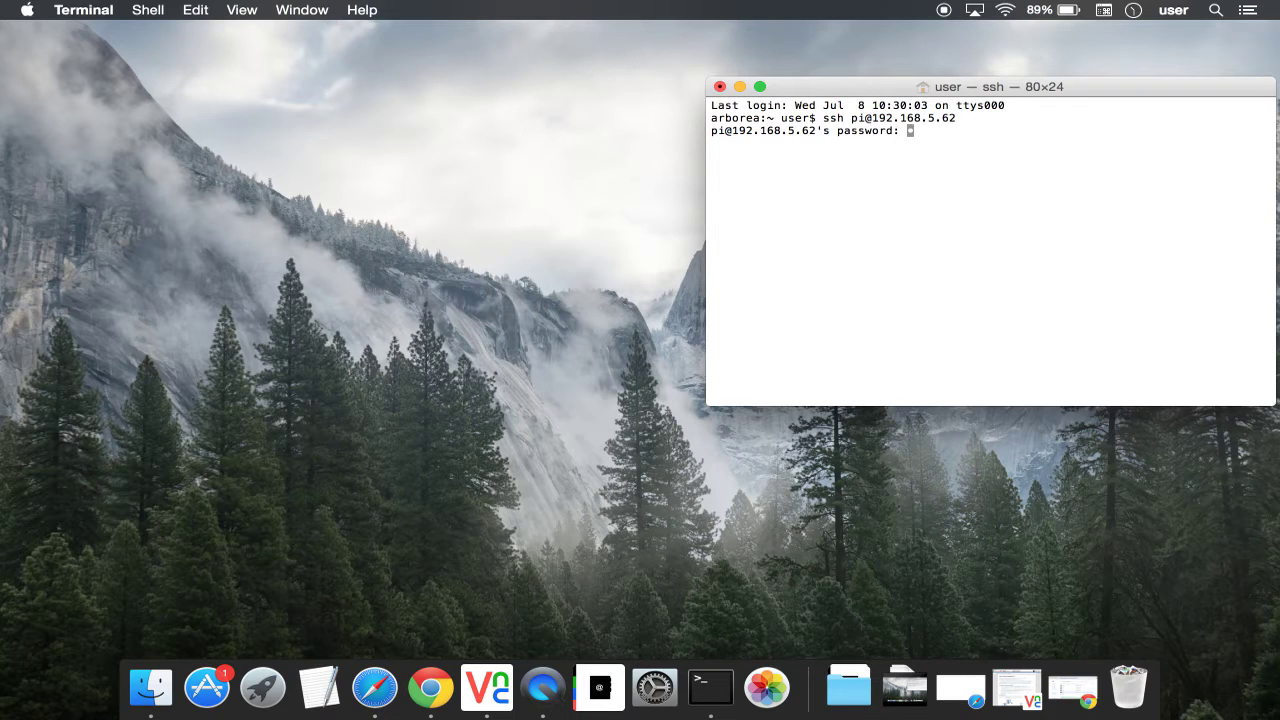
key(Return)
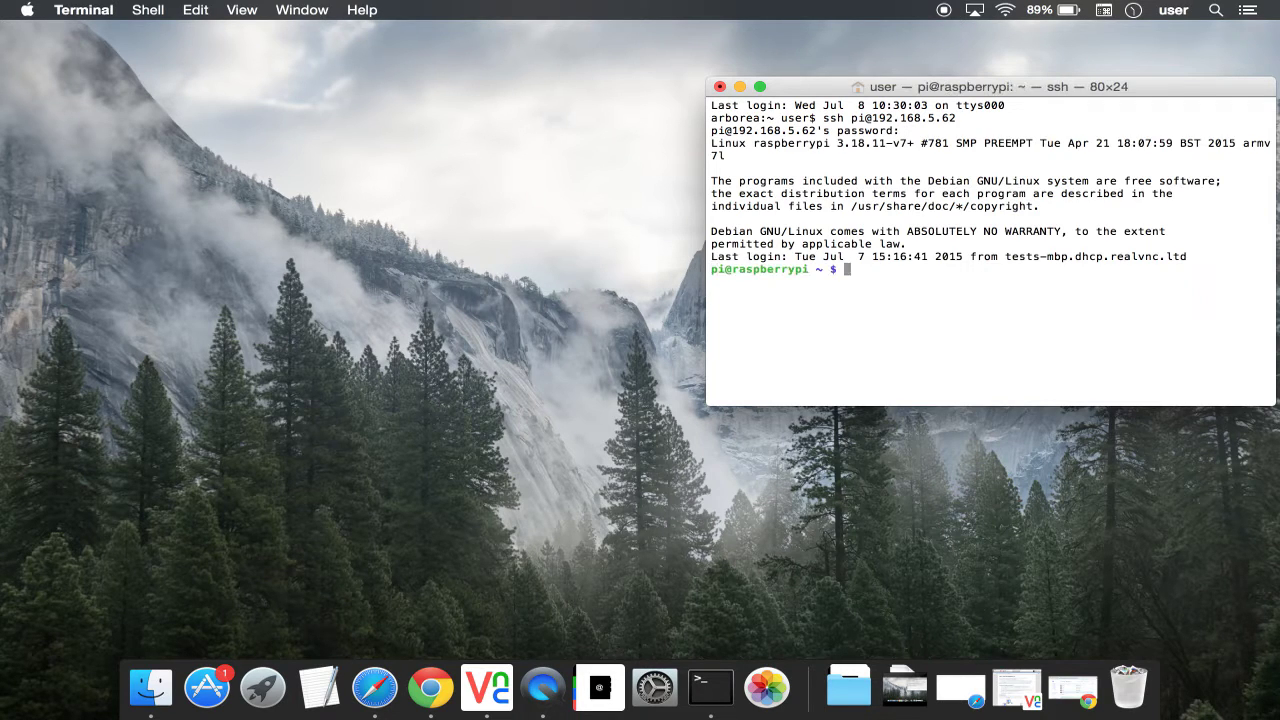
text(curl -L -o VNC.tar.gz http://b)
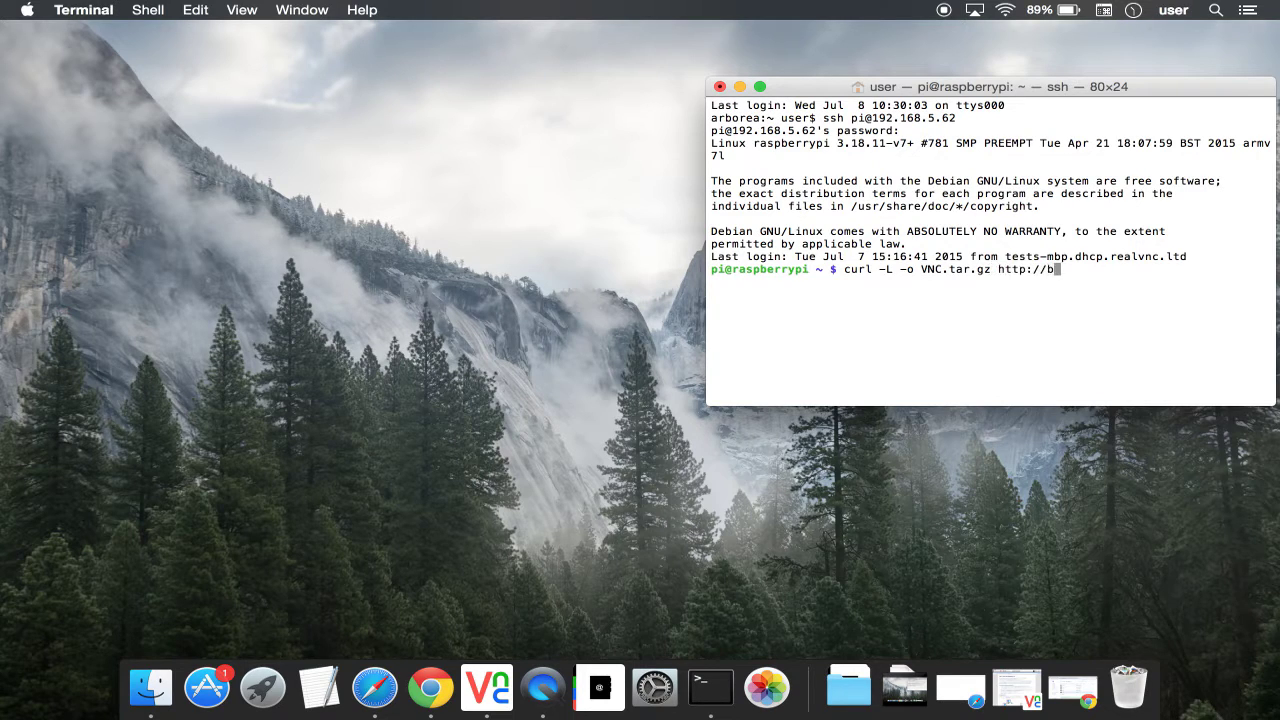
text(it.ly/1ILmo8p; tar xvf VNC.tar.gz)
key(Return)
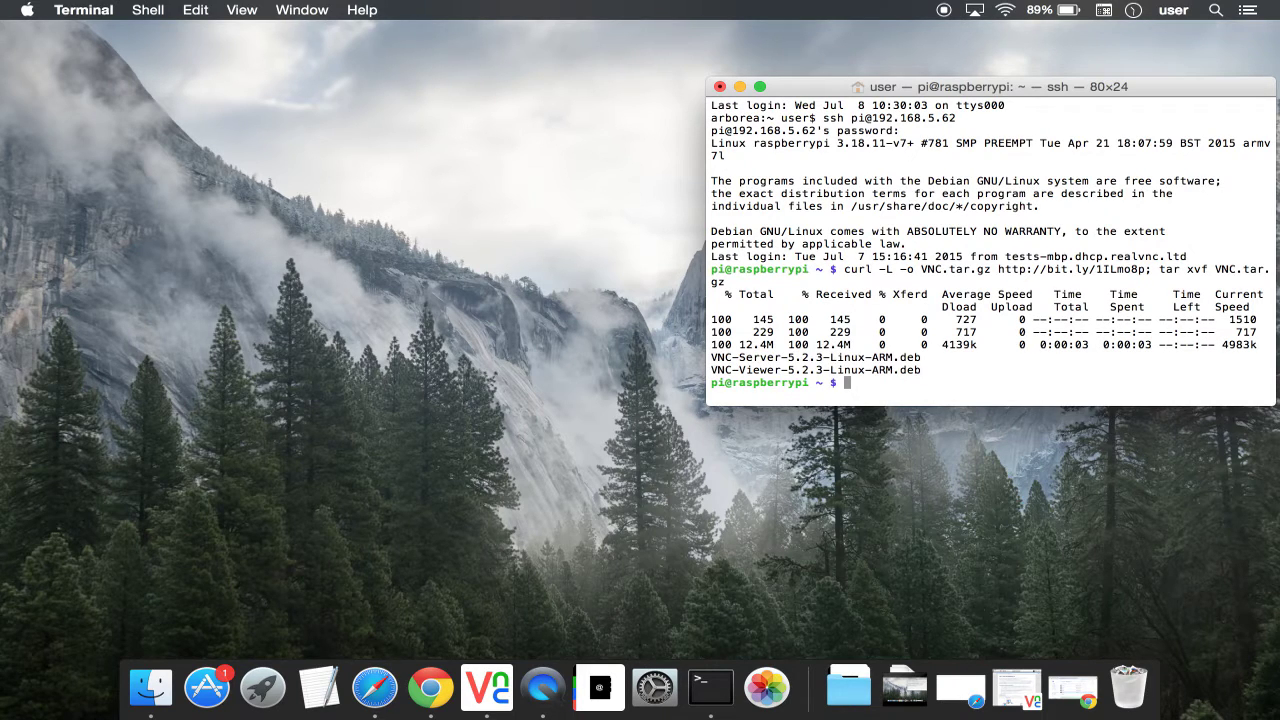
text(sudo dpkg -i VNC-Server-5.2.3-Linux-ARM.deb)
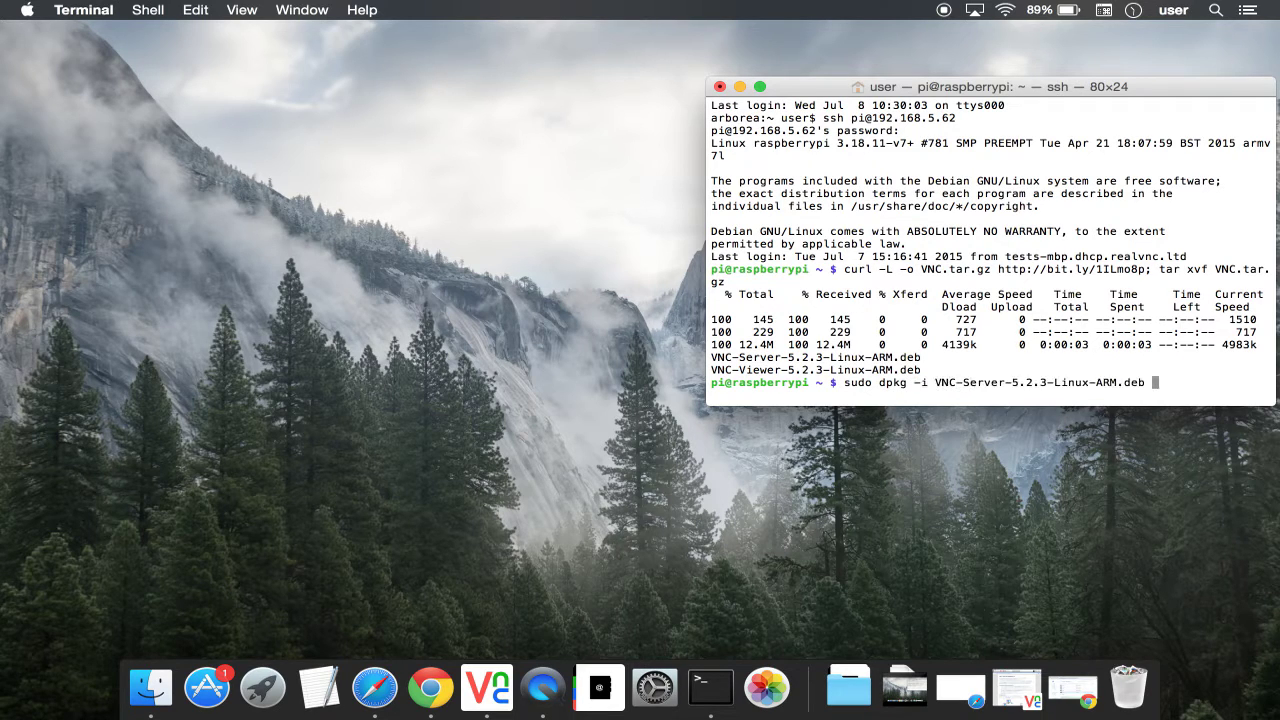
key(Return)
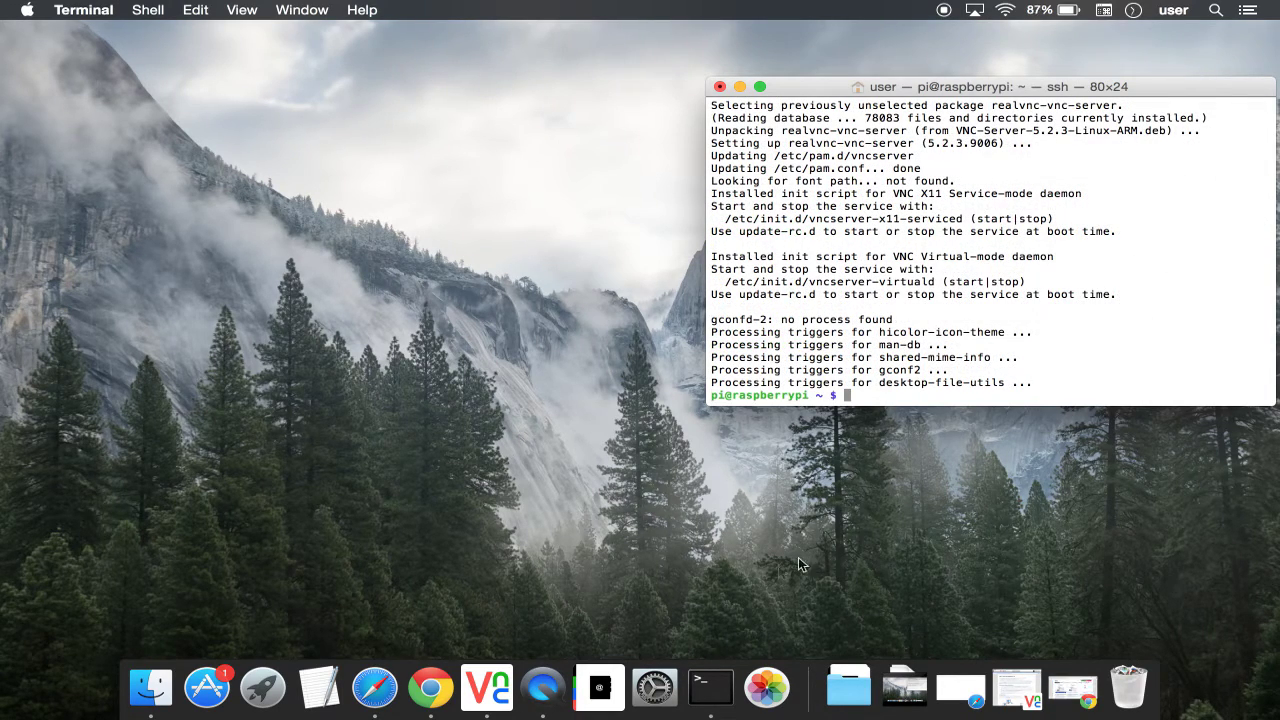
Step: Scroll through realvnc.com's Enterprise, Personal and Free licence options in Chrome, then minimize it for Terminal
click(432, 698)
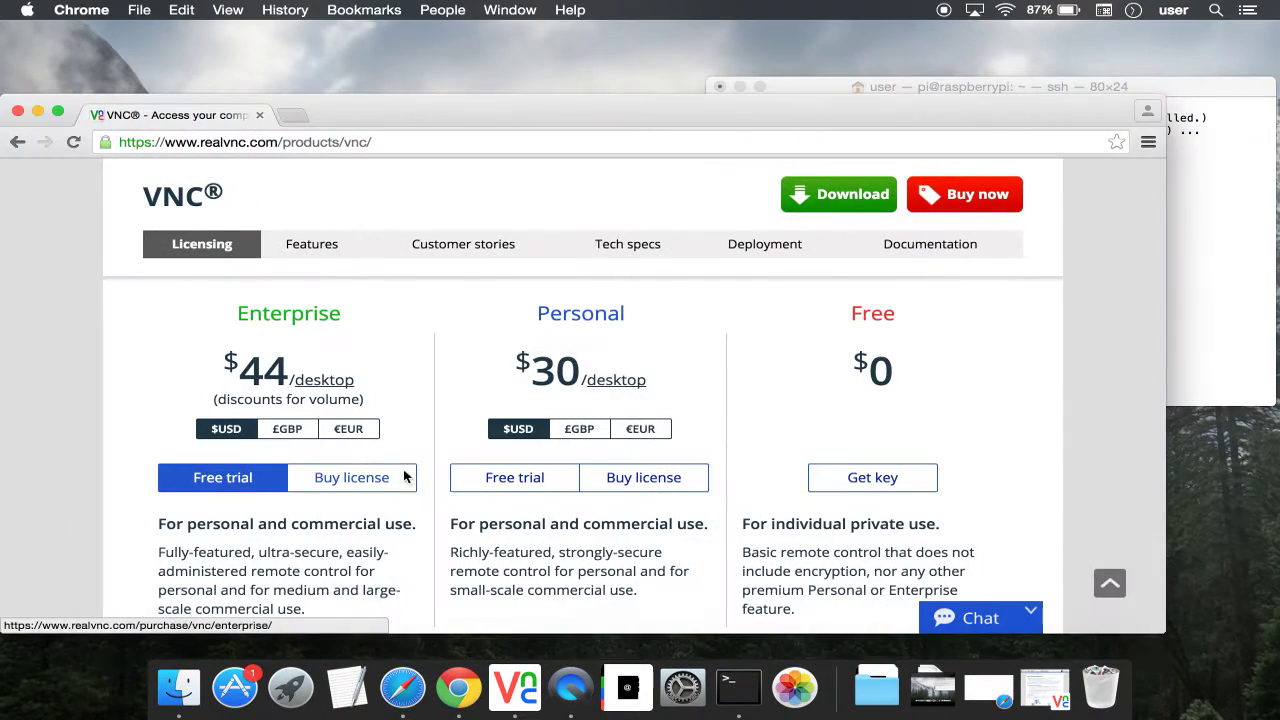
scroll(100, 440, up, 5)
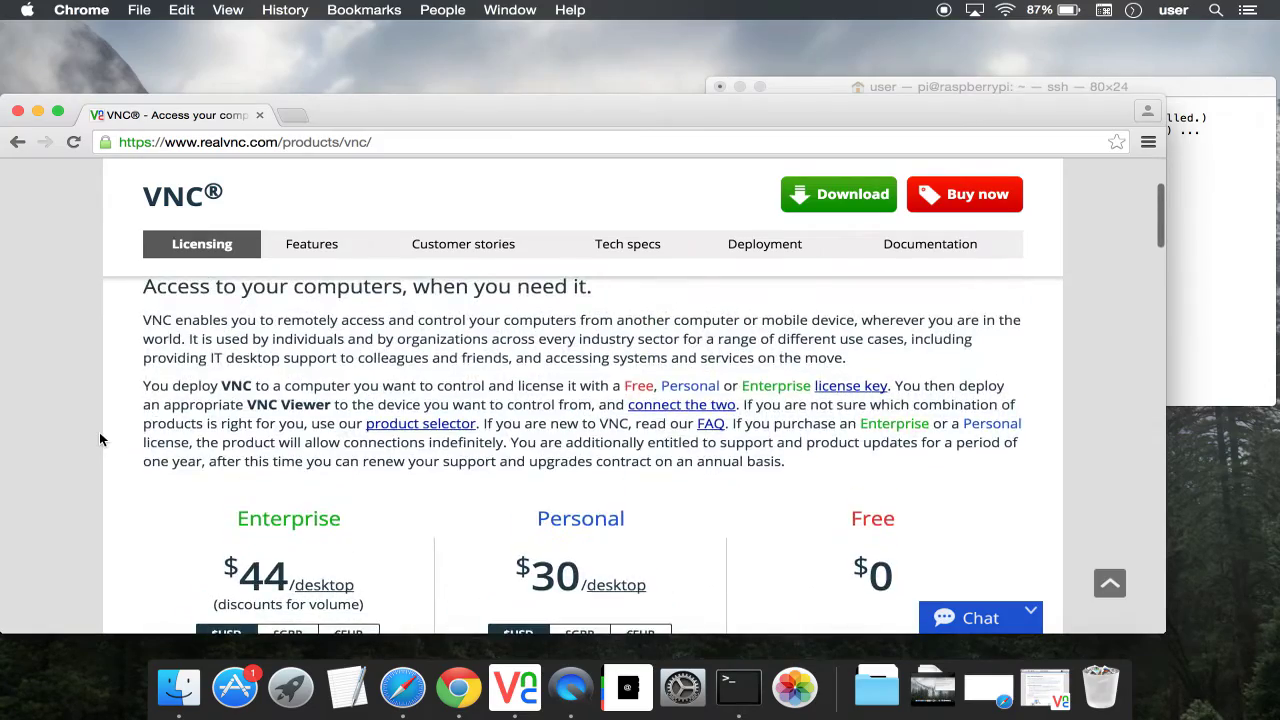
scroll(99, 438, down, 5)
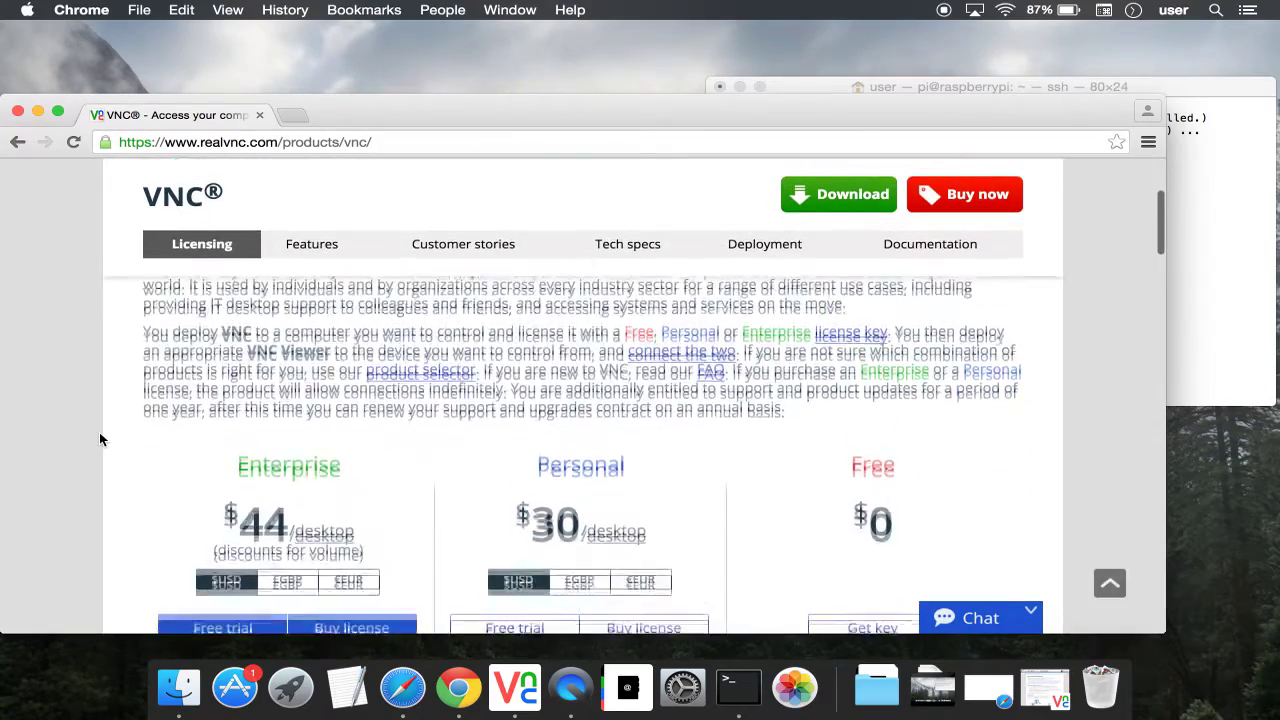
scroll(99, 438, down, 1)
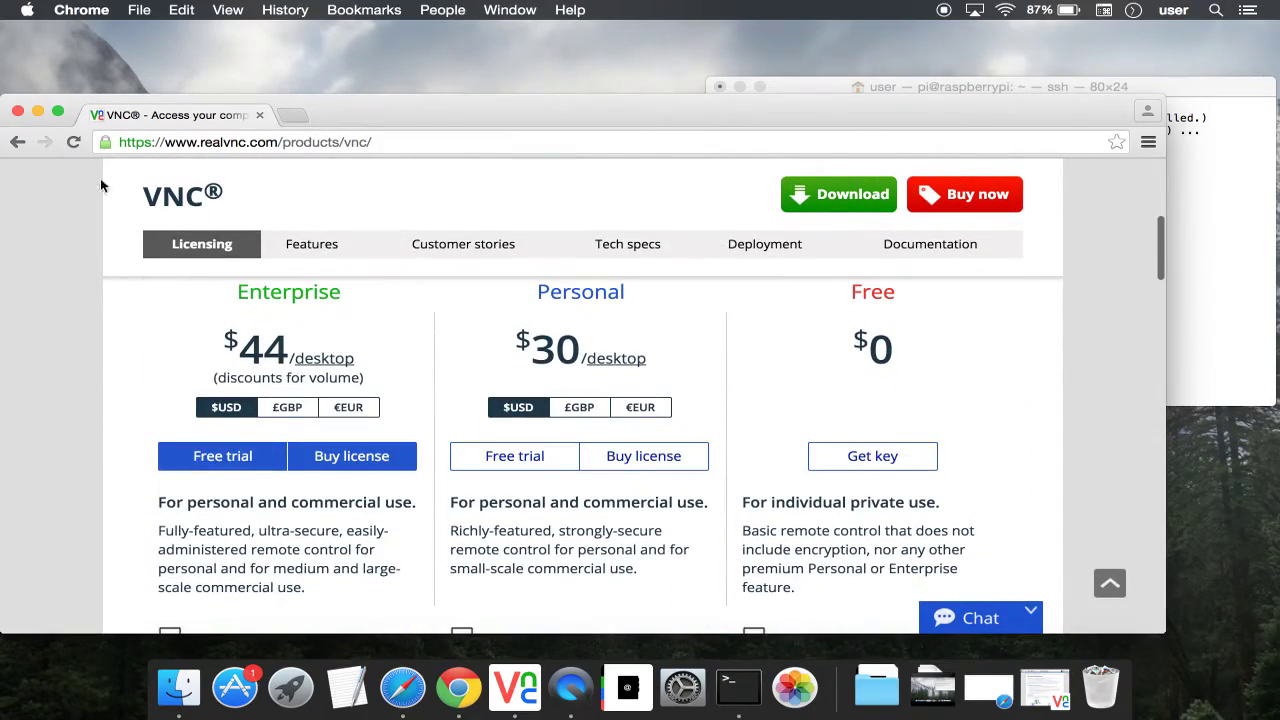
click(38, 116)
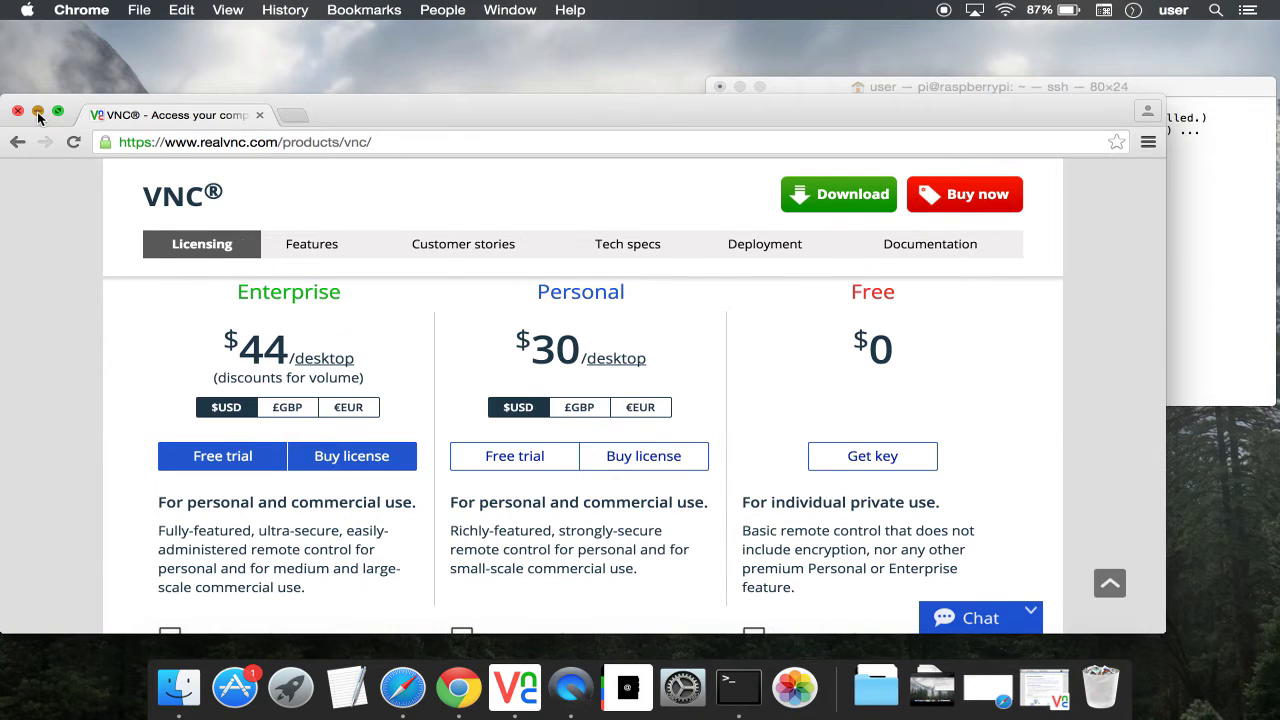
click(863, 400)
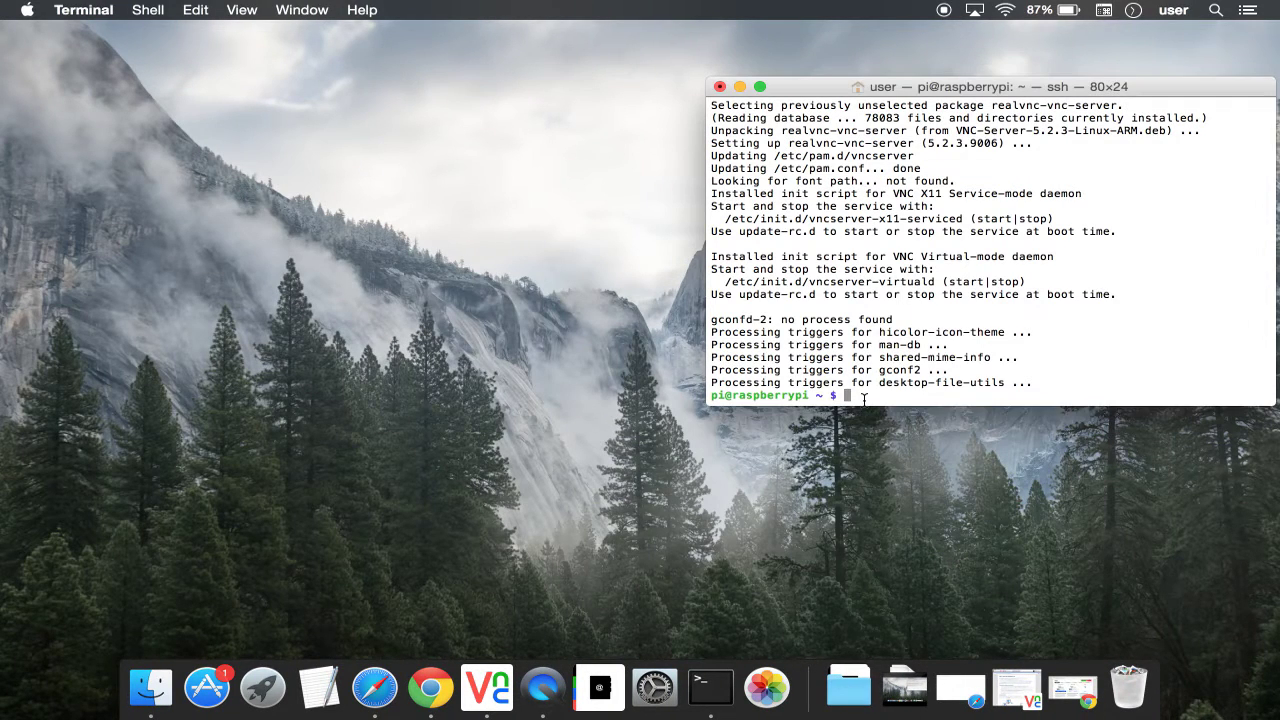
Step: Enter the vnclicense command with the licence key, SSH back into the Pi, and start vncserver-x11-serviced
text(sudo vnclicense <-Your-License-Key>)
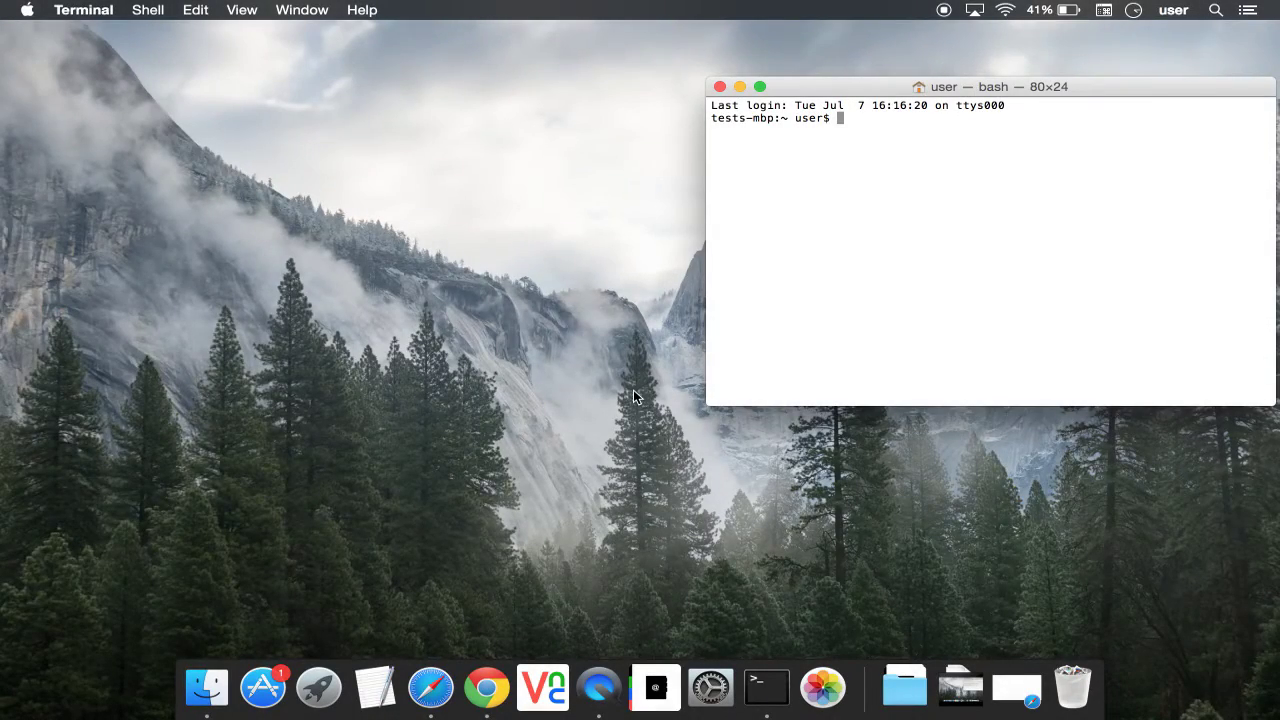
text(ssh pi@192.168.5.62)
key(Return)
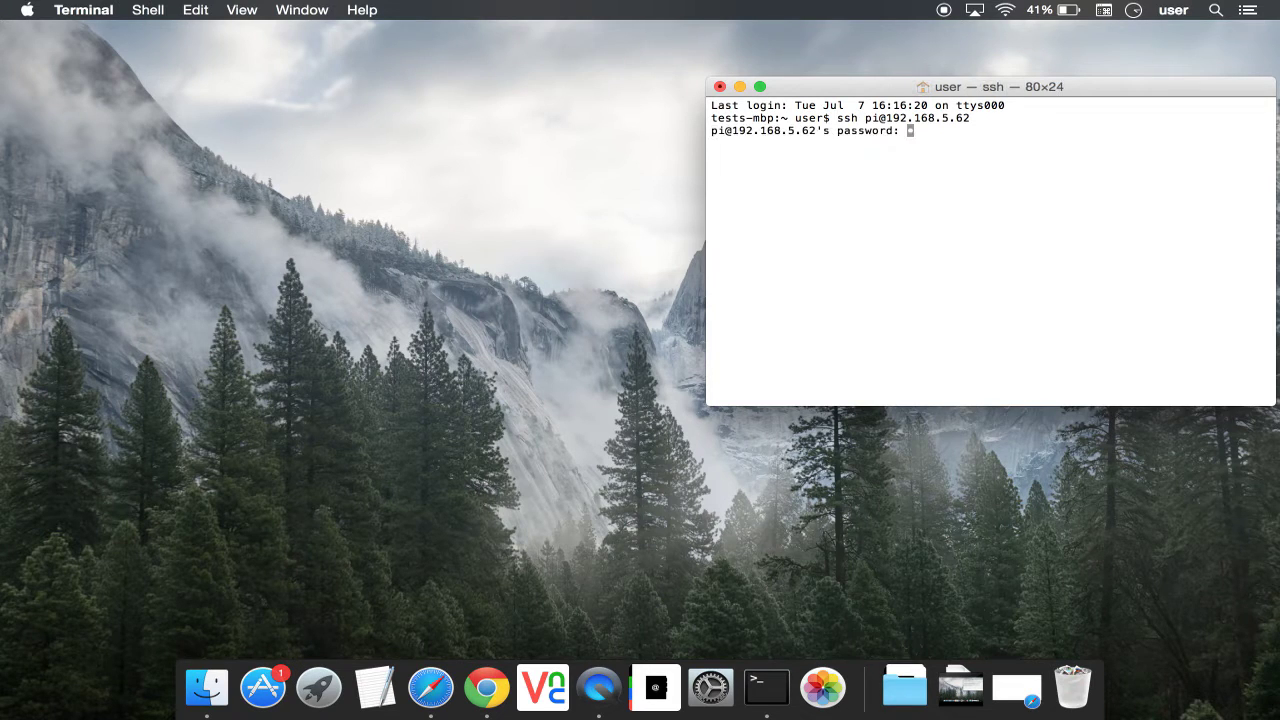
key(Return)
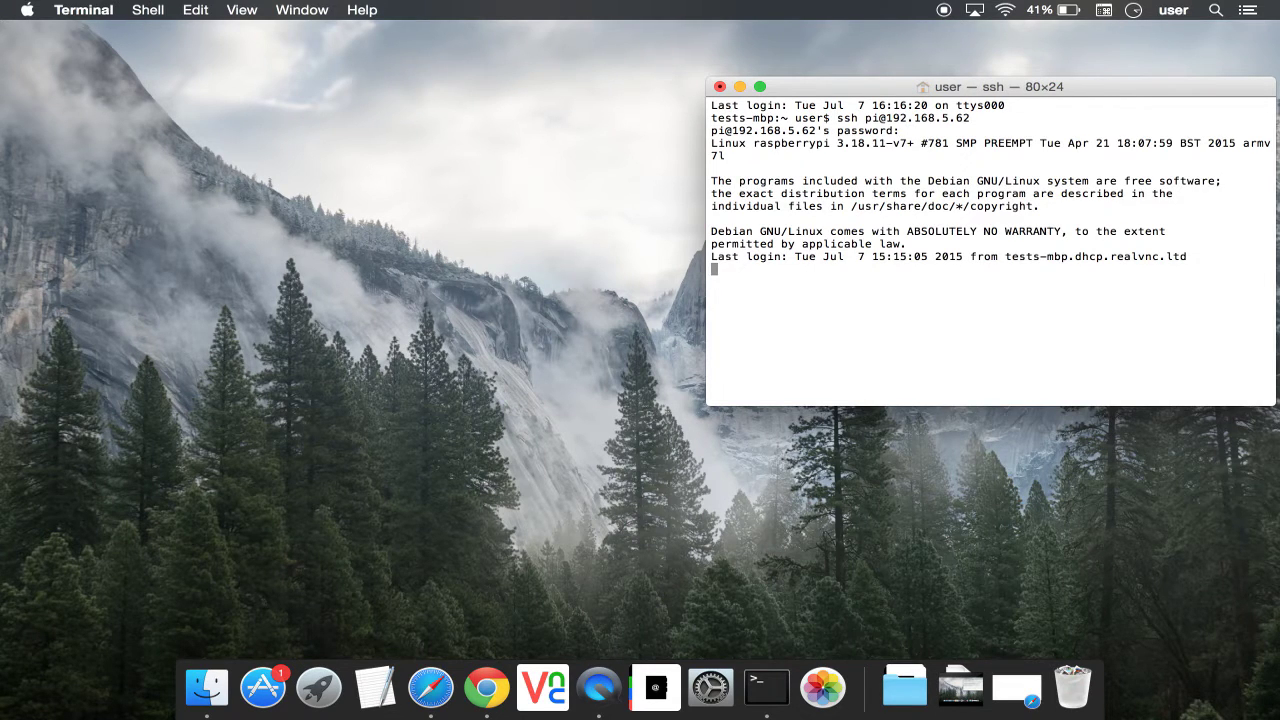
text(sudo /etc)
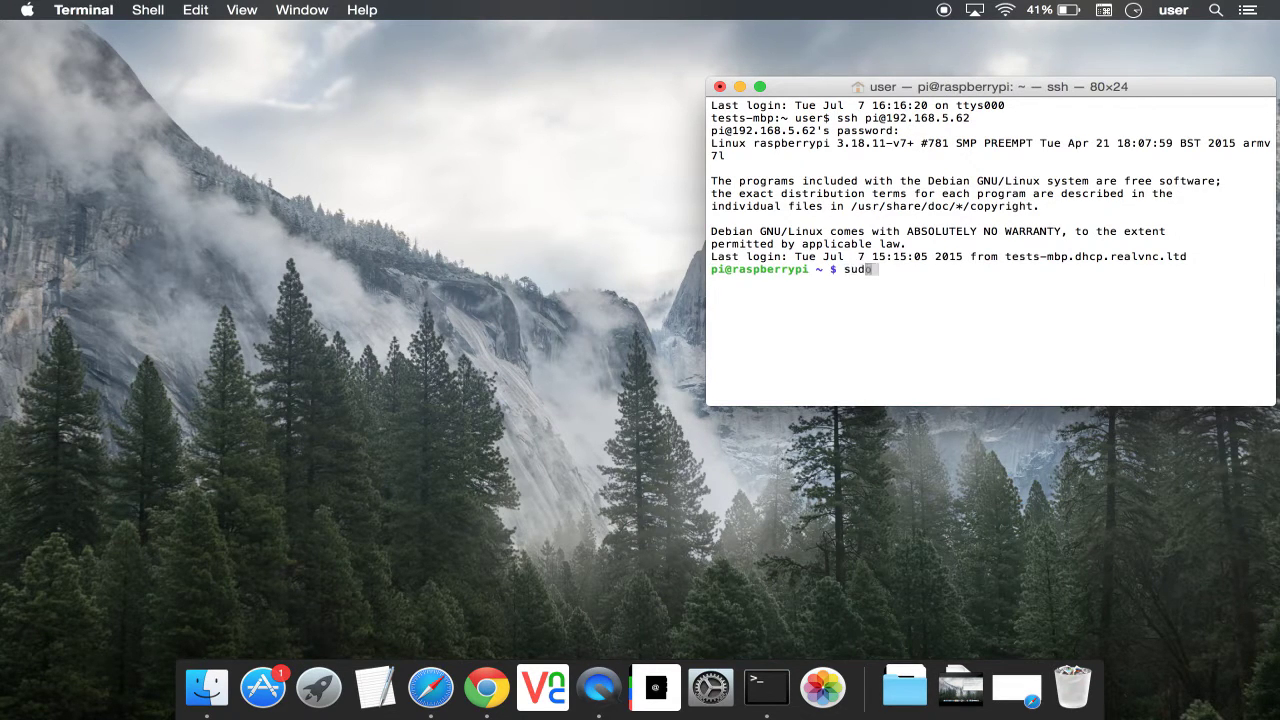
text(/init.d/vnc)
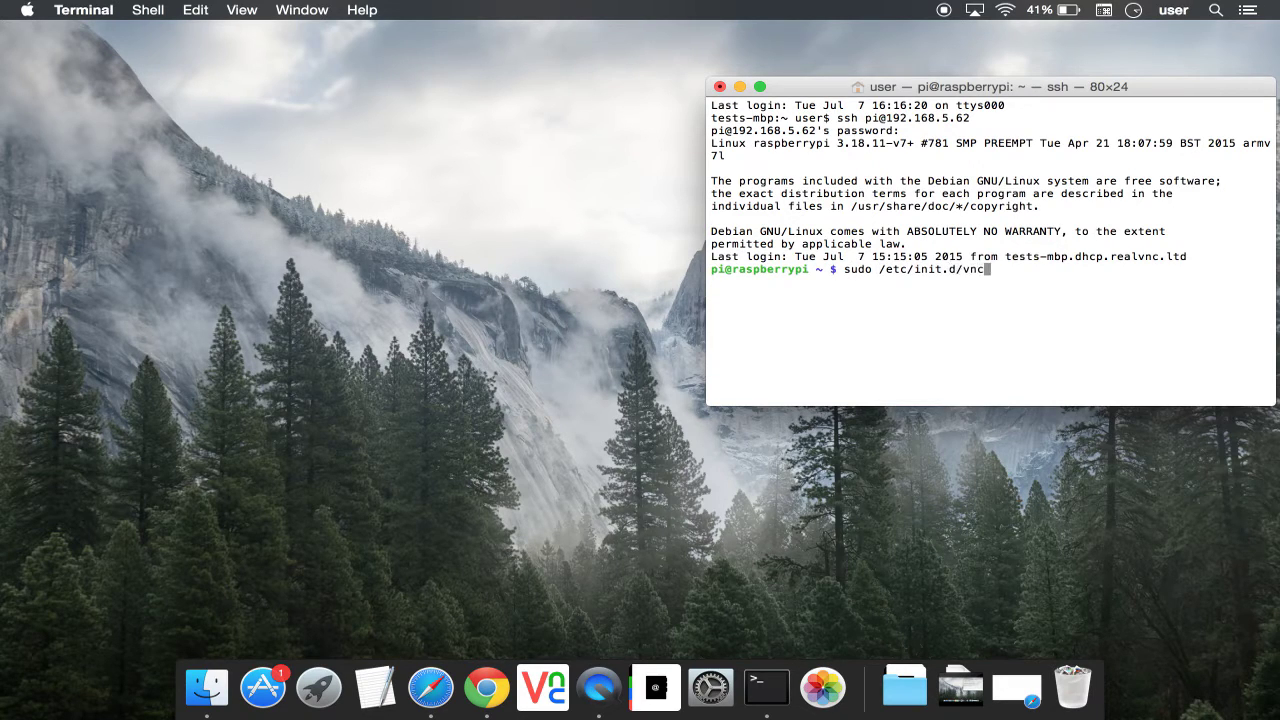
text(server-x11-serviced star)
text(t)
key(Return)
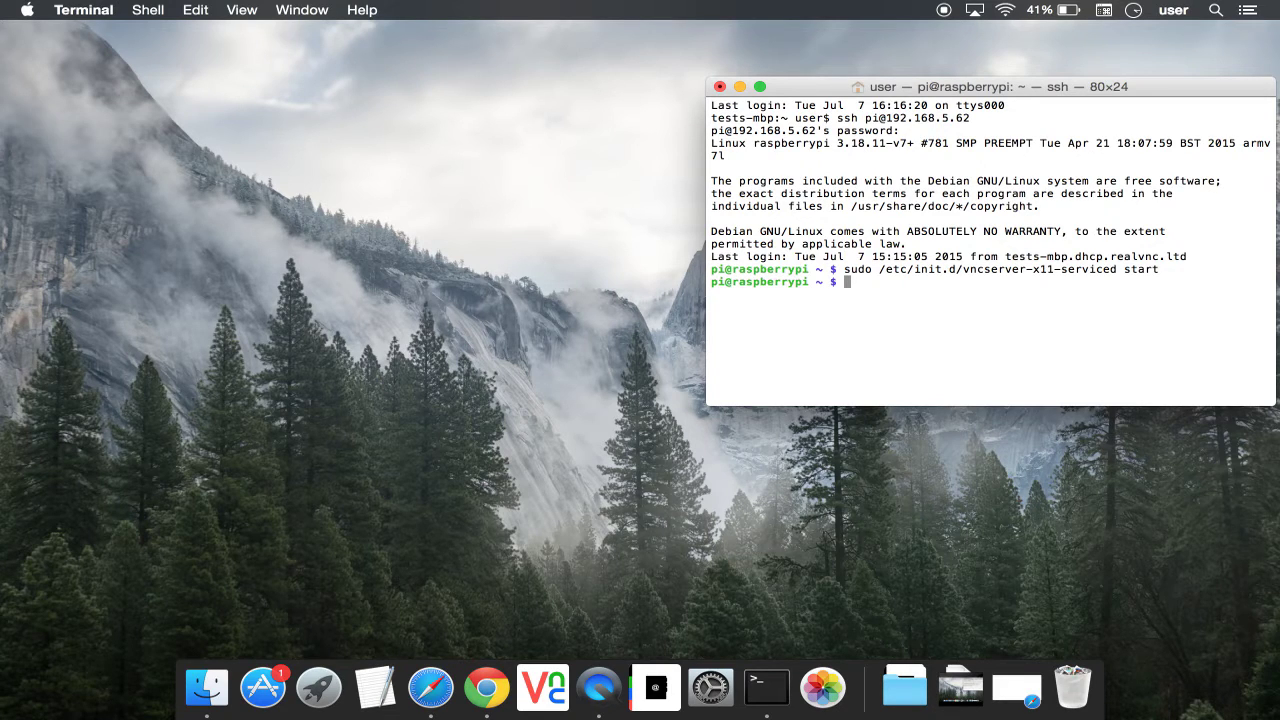
Step: Enable vncserver-x11-serviced at boot with 'sudo update-rc.d vncserver-x11-serviced defaults'
text(sudo update-rc.d vncs)
key(Tab)
text(x)
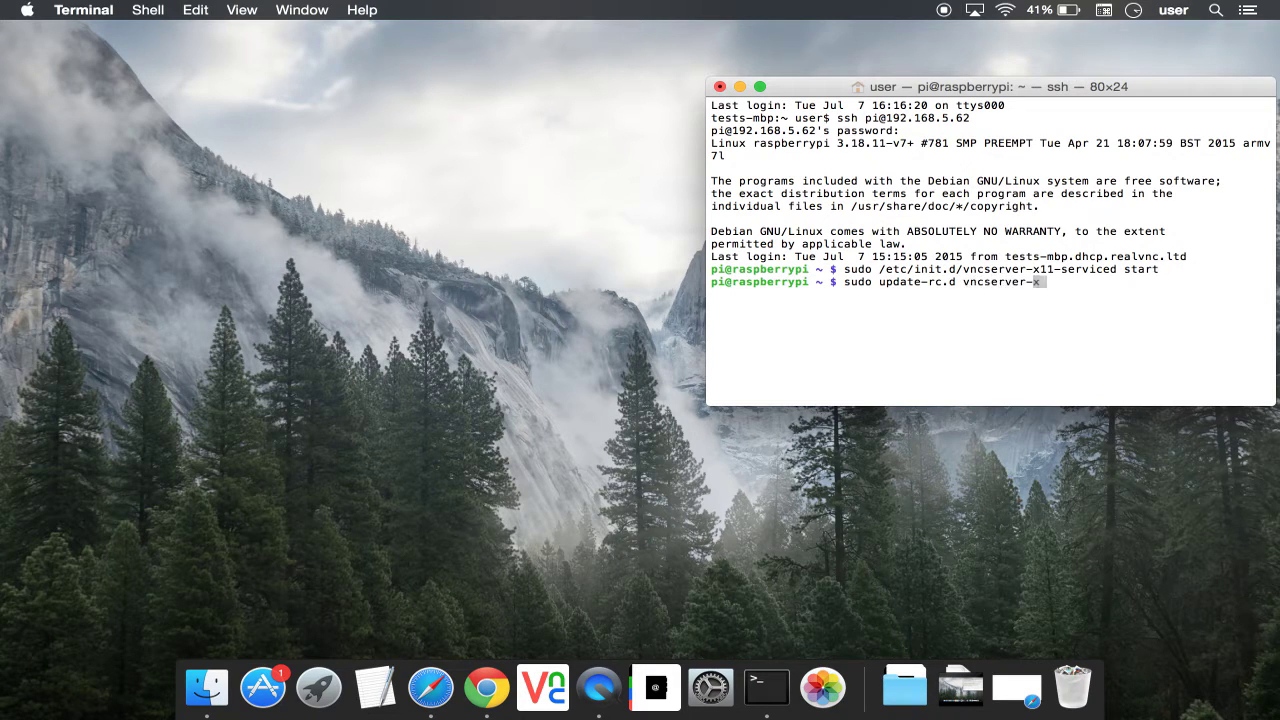
text(11-serviced defaults)
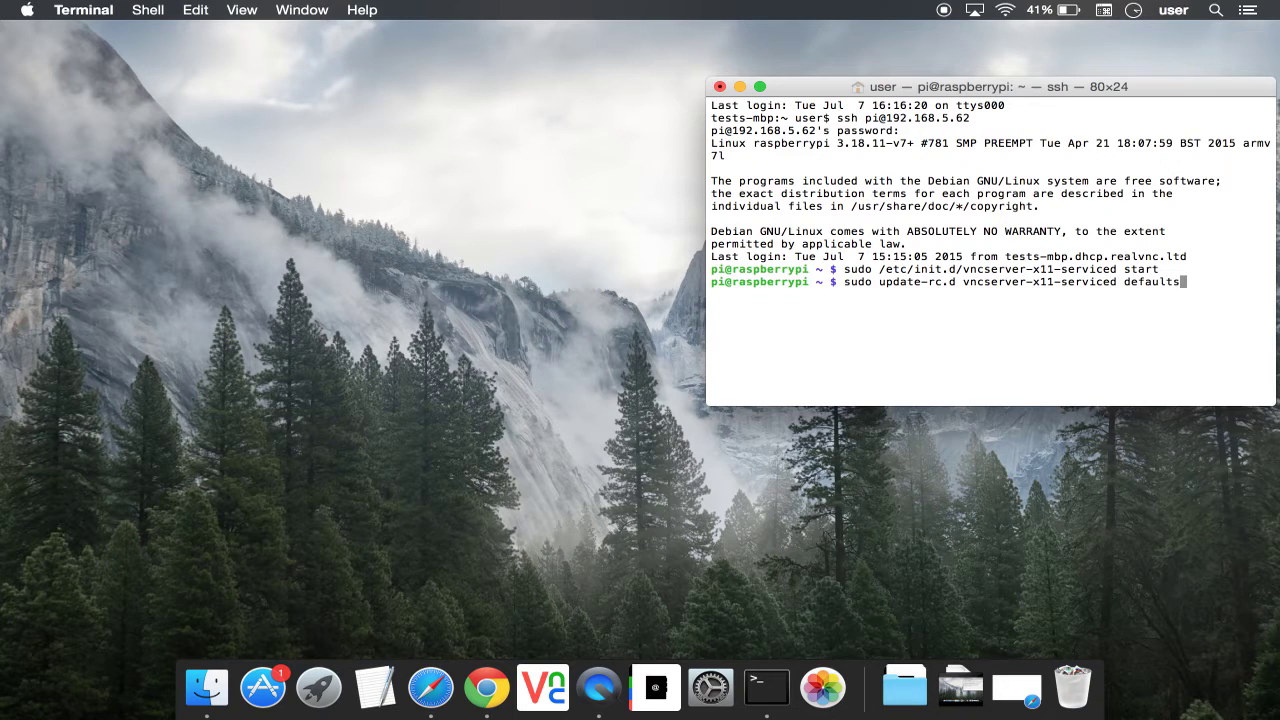
key(Return)
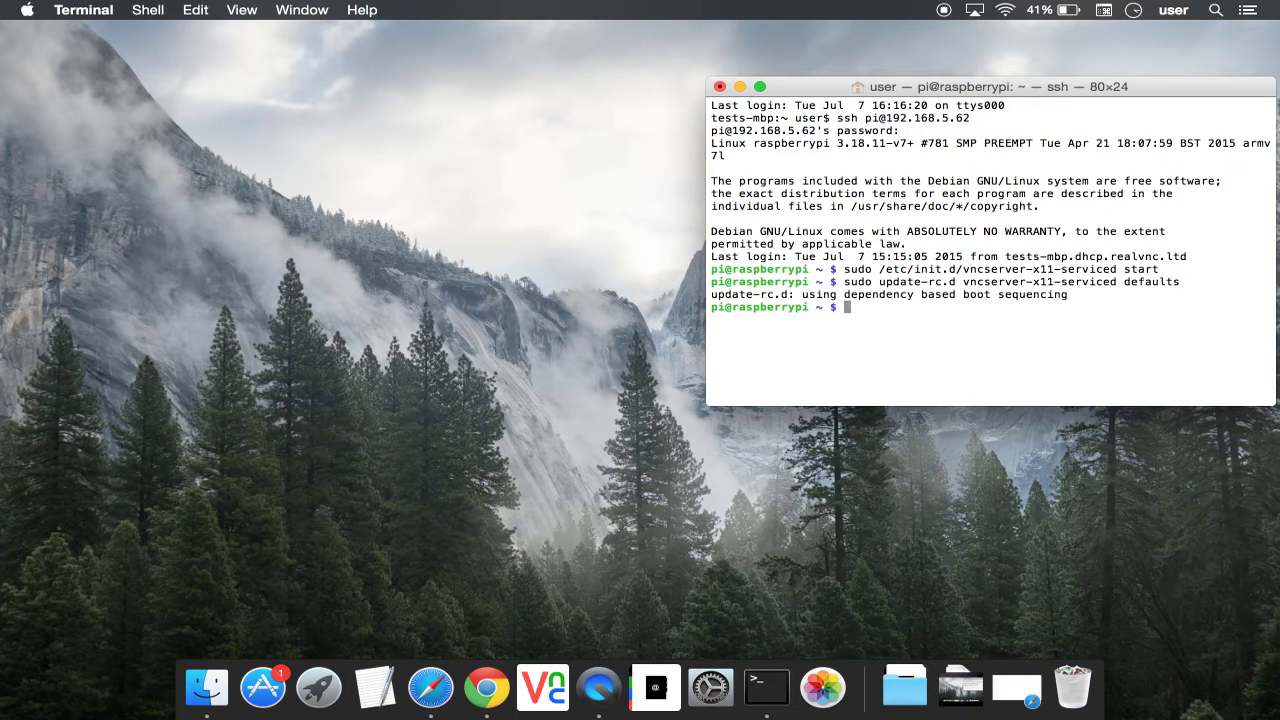
text(sudo raspi-config)
Step: In raspi-config, set Enable Boot to Desktop/Scratch to Desktop and finish without rebooting
key(Return)
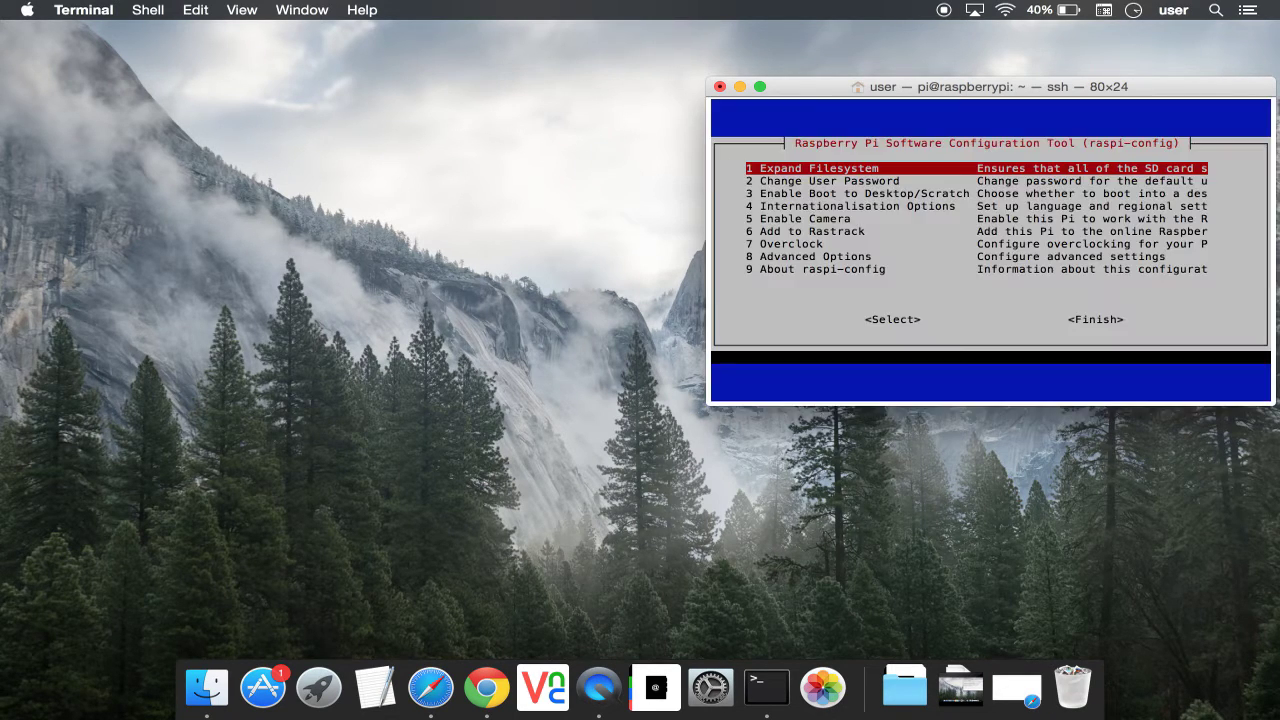
key(Down)
key(Down)
key(Tab)
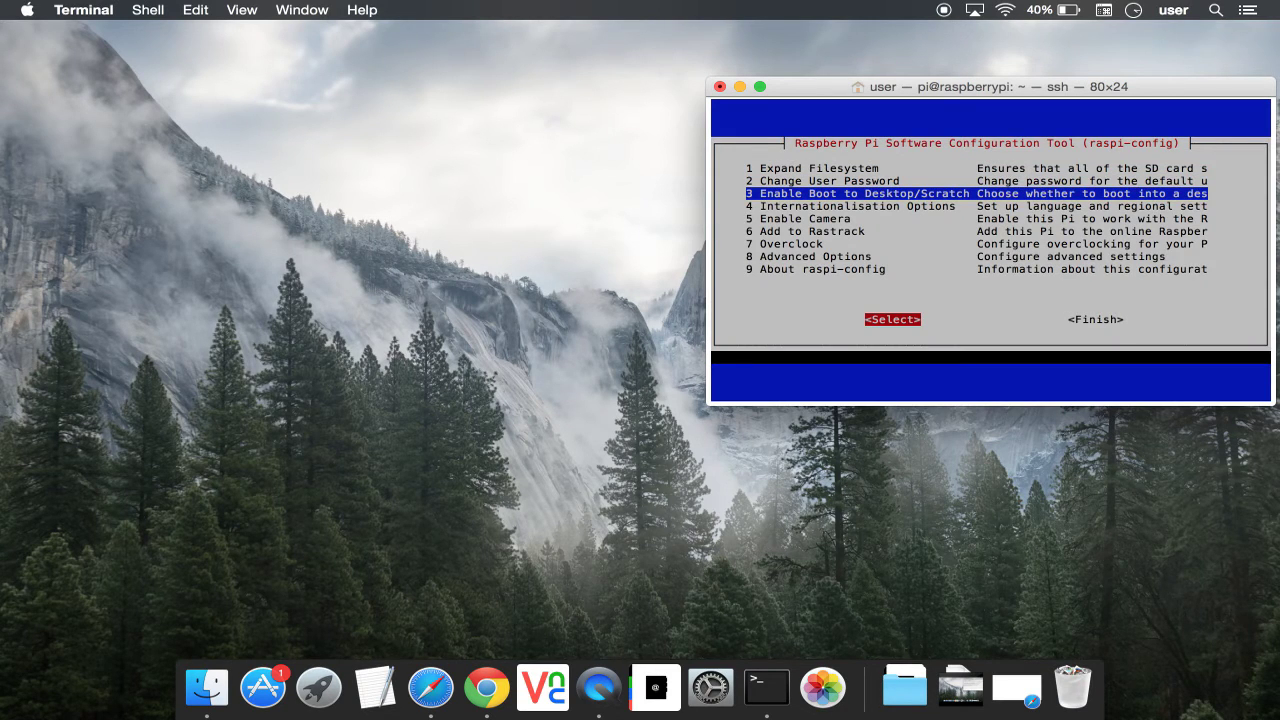
key(Return)
key(Down)
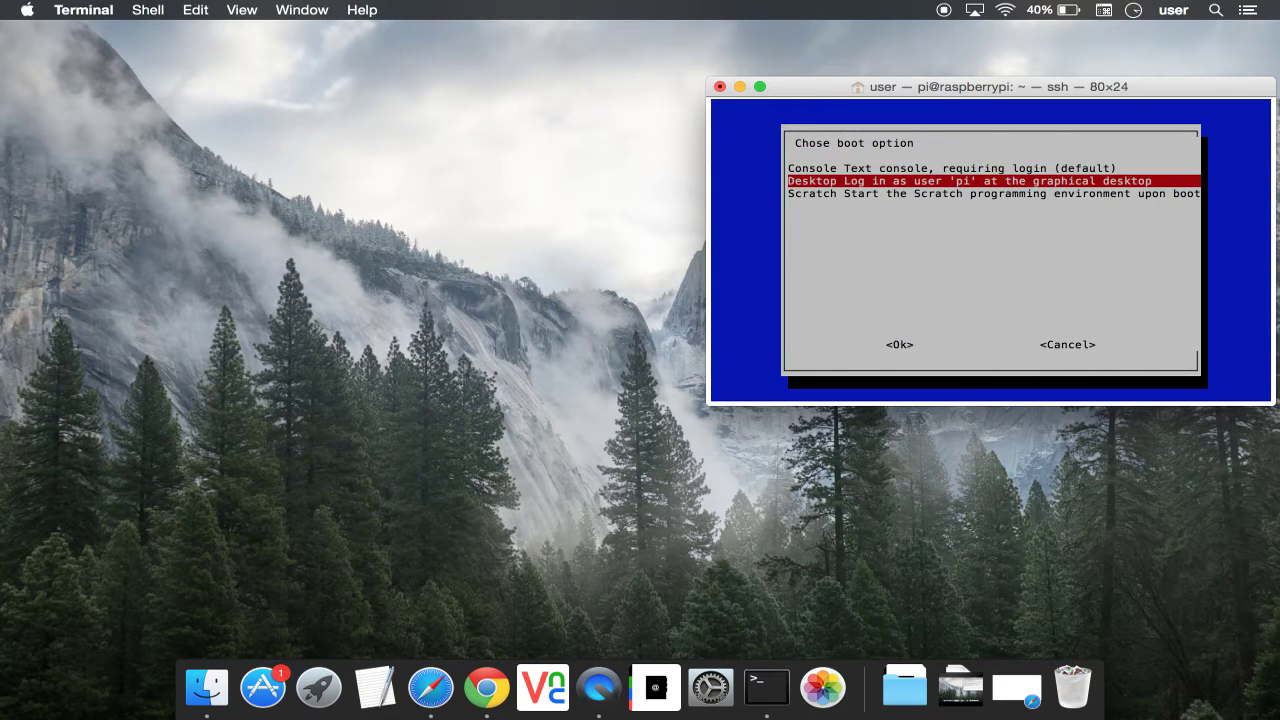
key(Tab)
key(Return)
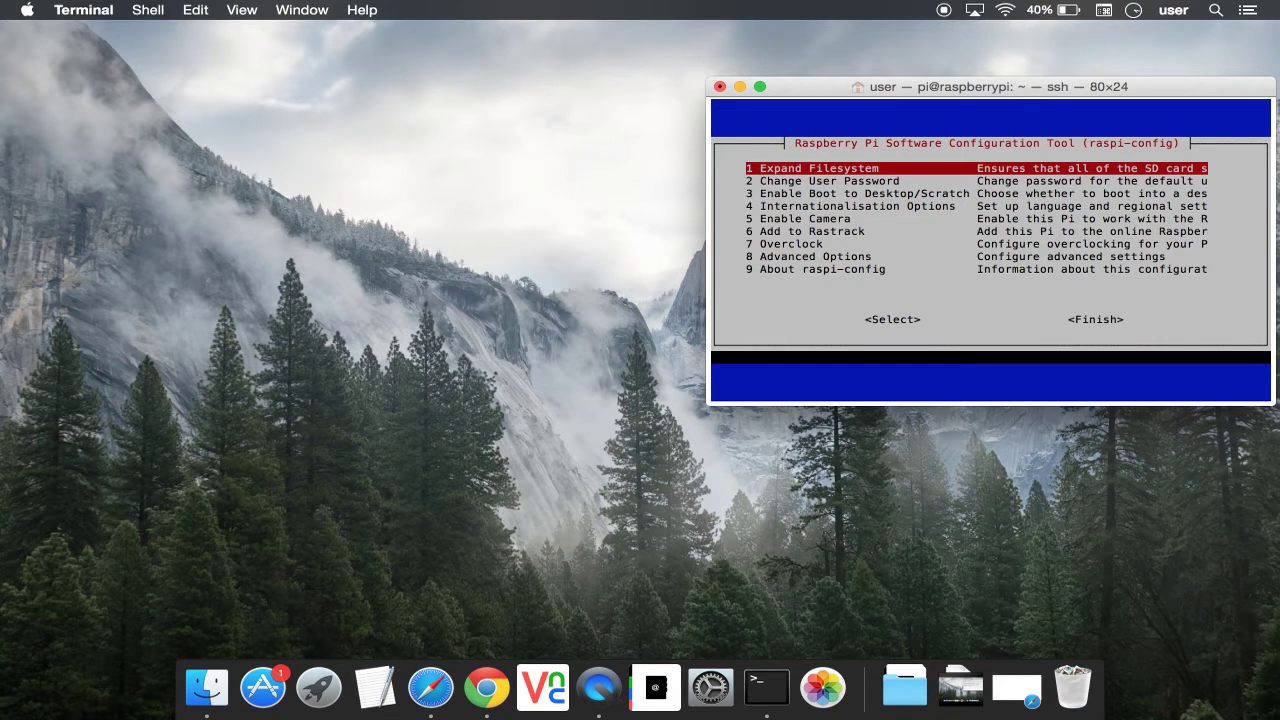
key(Tab)
key(Tab)
key(Return)
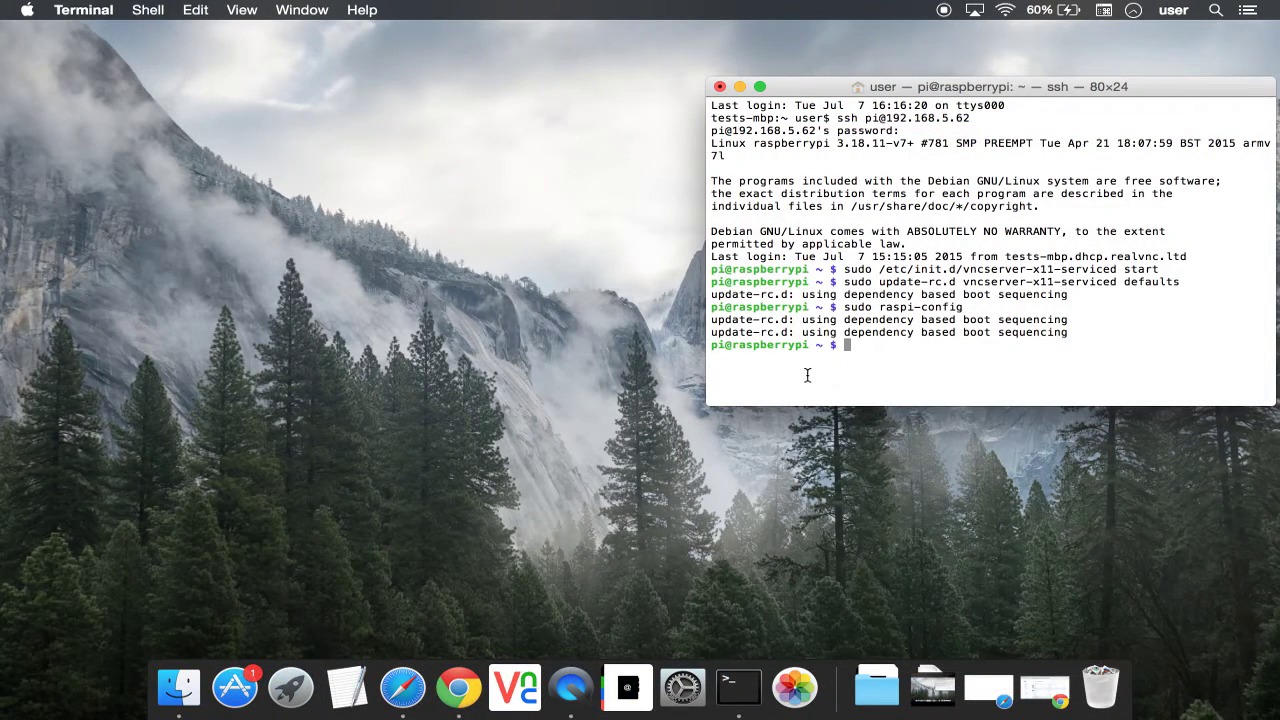
Step: Replace the old server address with 192.168.5.62 in VNC Viewer and authenticate with the Pi password
click(520, 685)
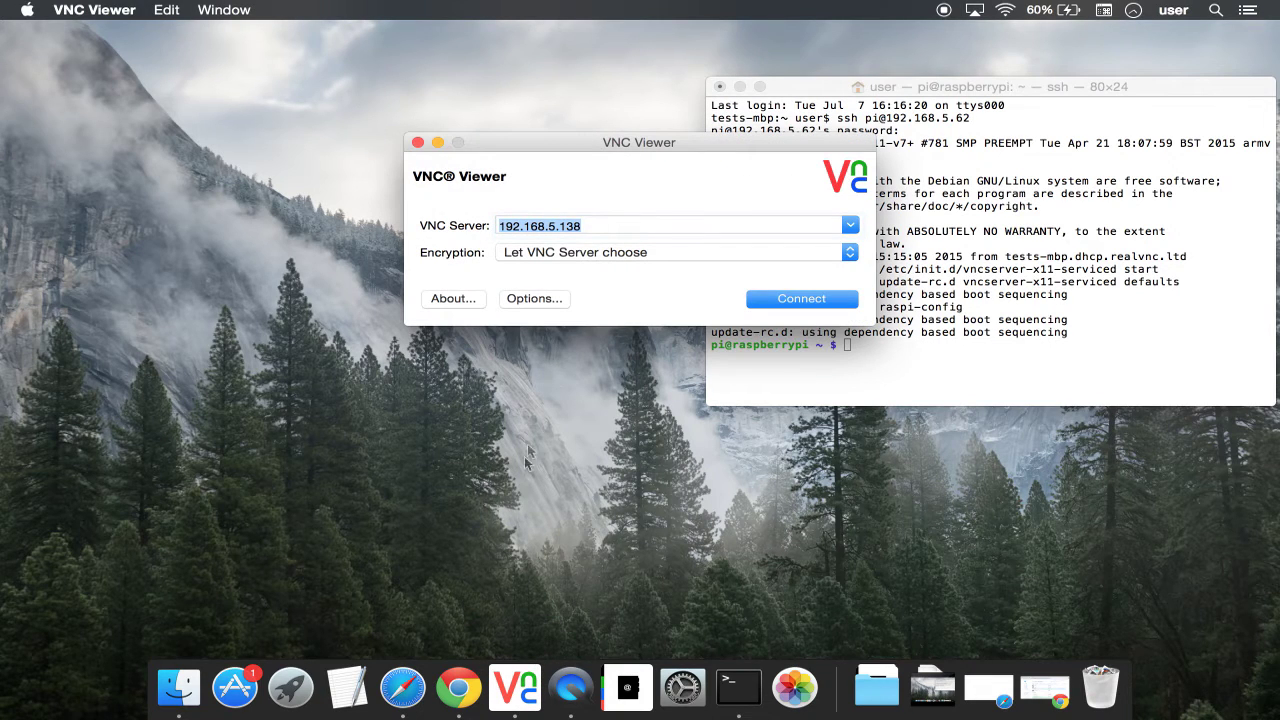
key(BackSpace)
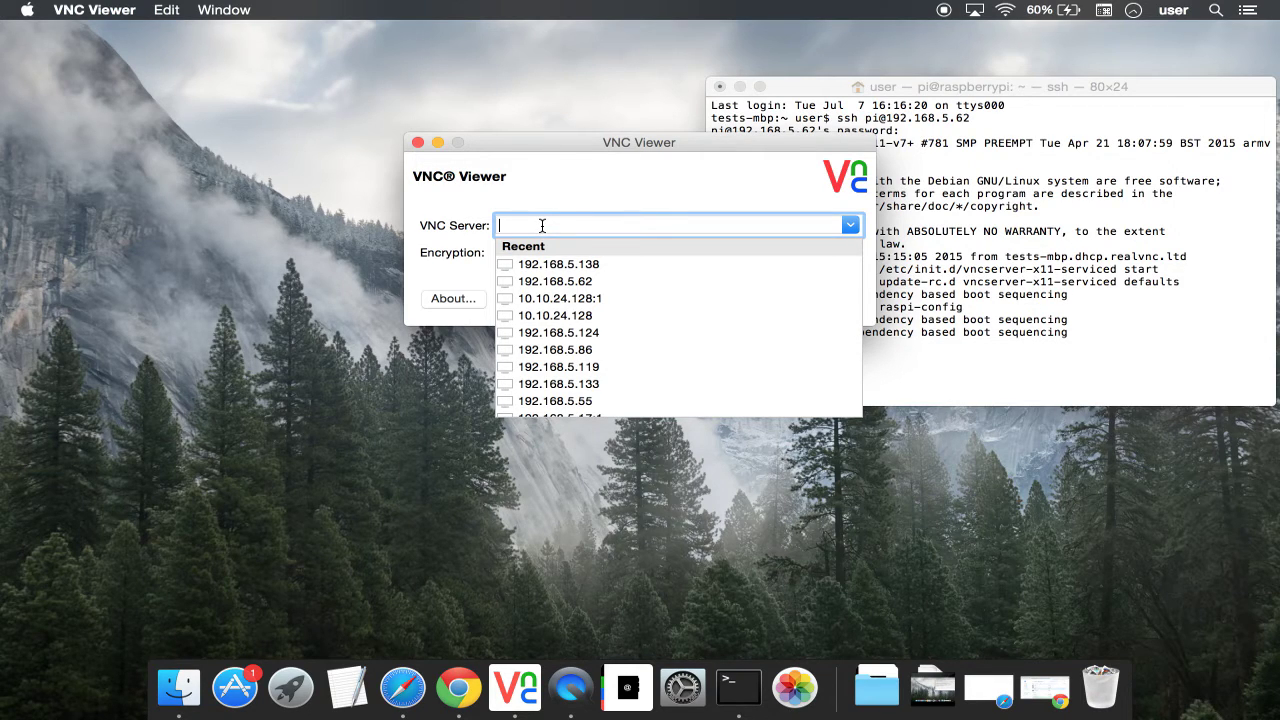
text(192)
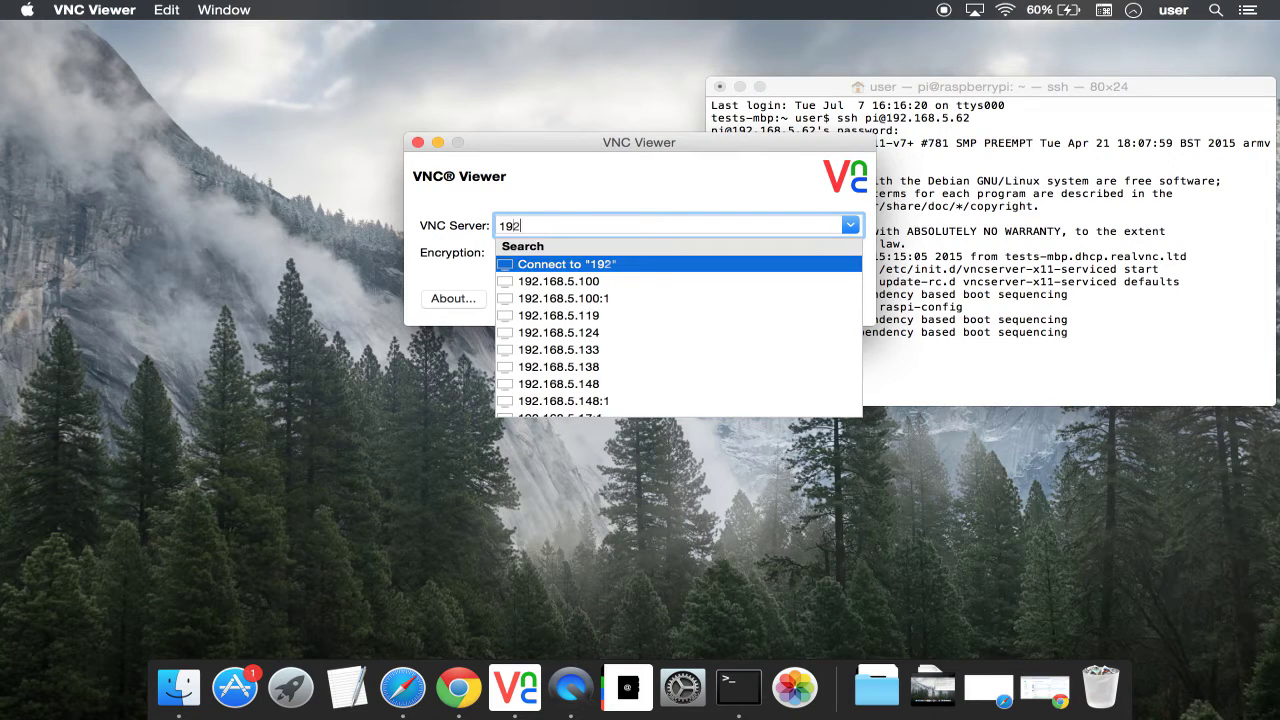
text(.168.5.6)
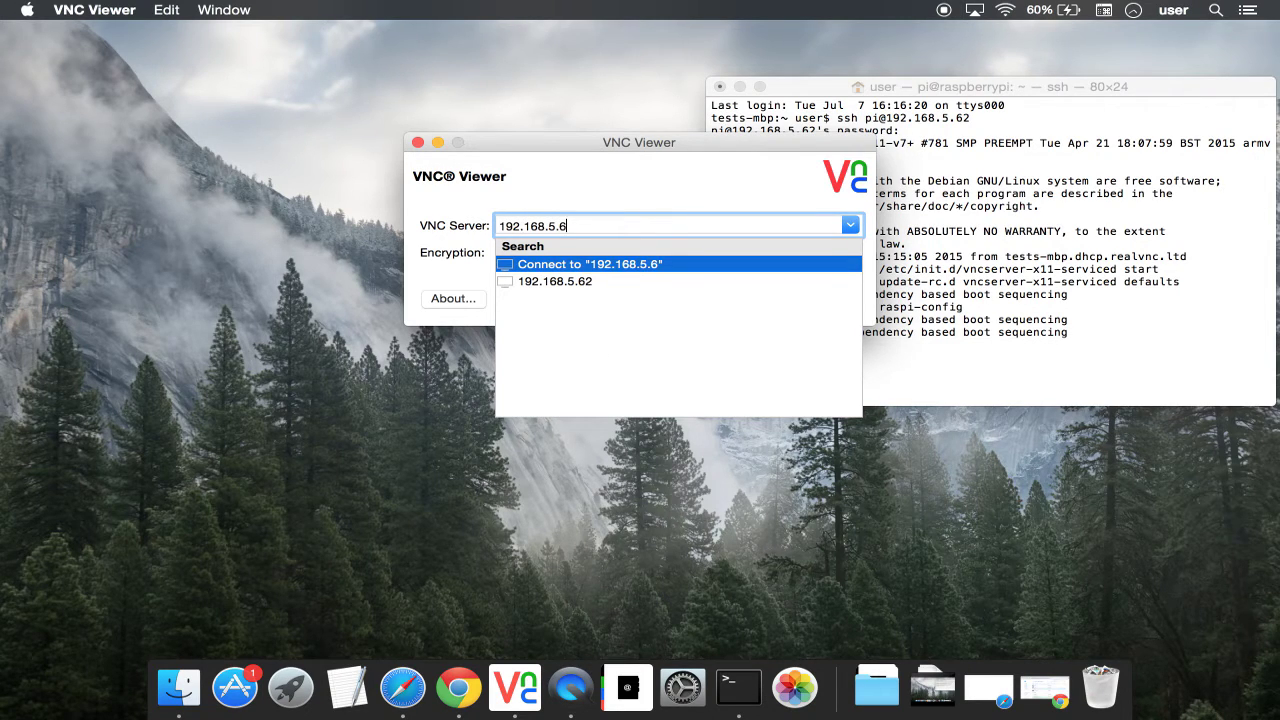
text(2)
key(Return)
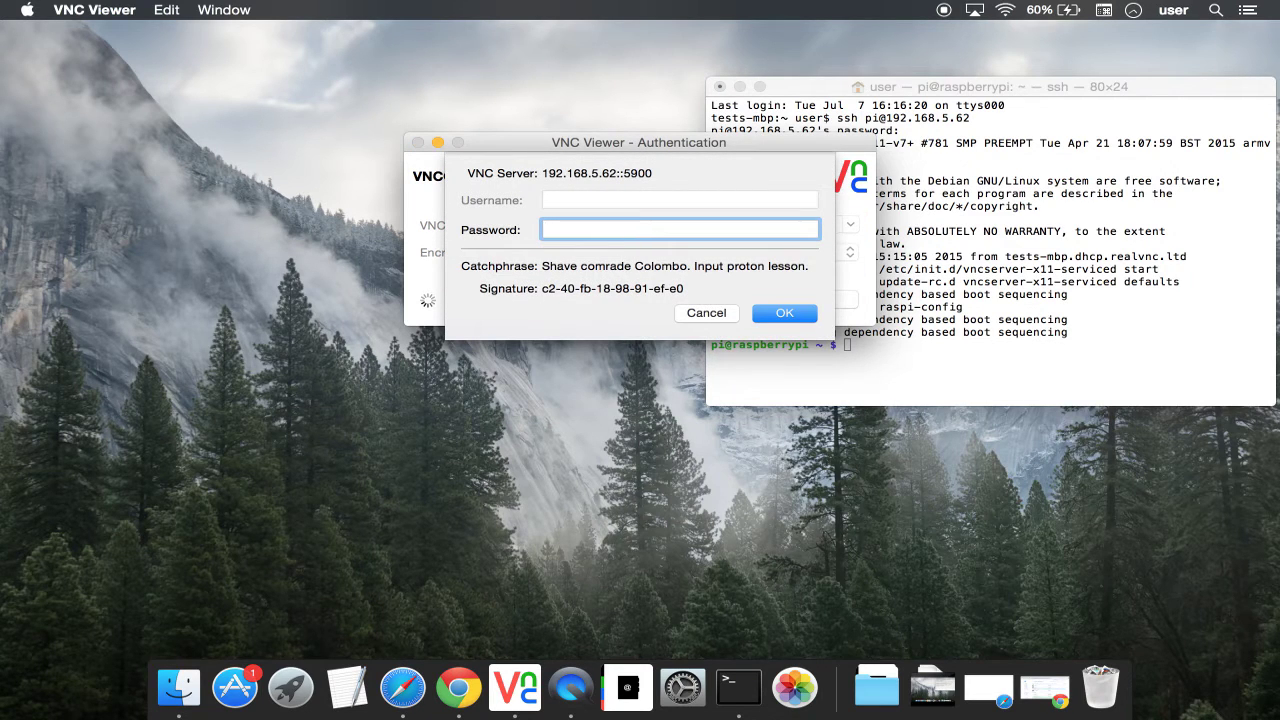
text(••••••••)
key(Return)
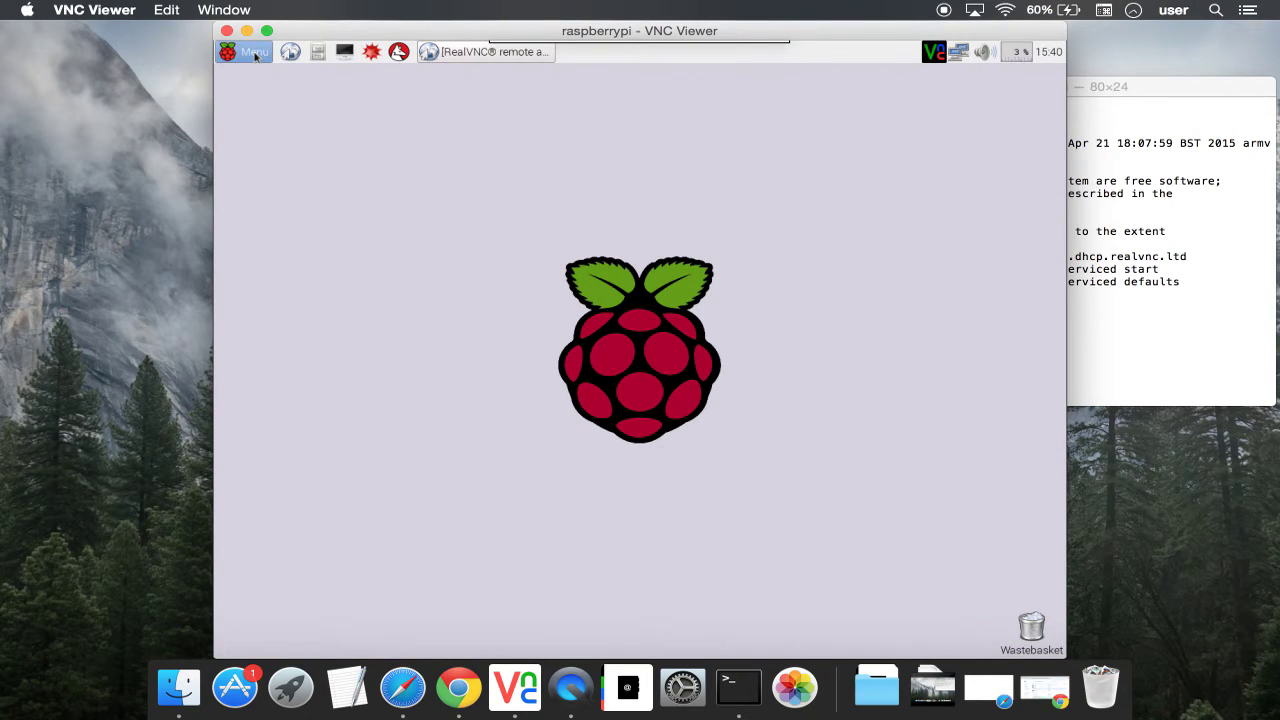
Step: Reboot the Raspberry Pi through Menu > Shutdown with the Reboot option
click(255, 55)
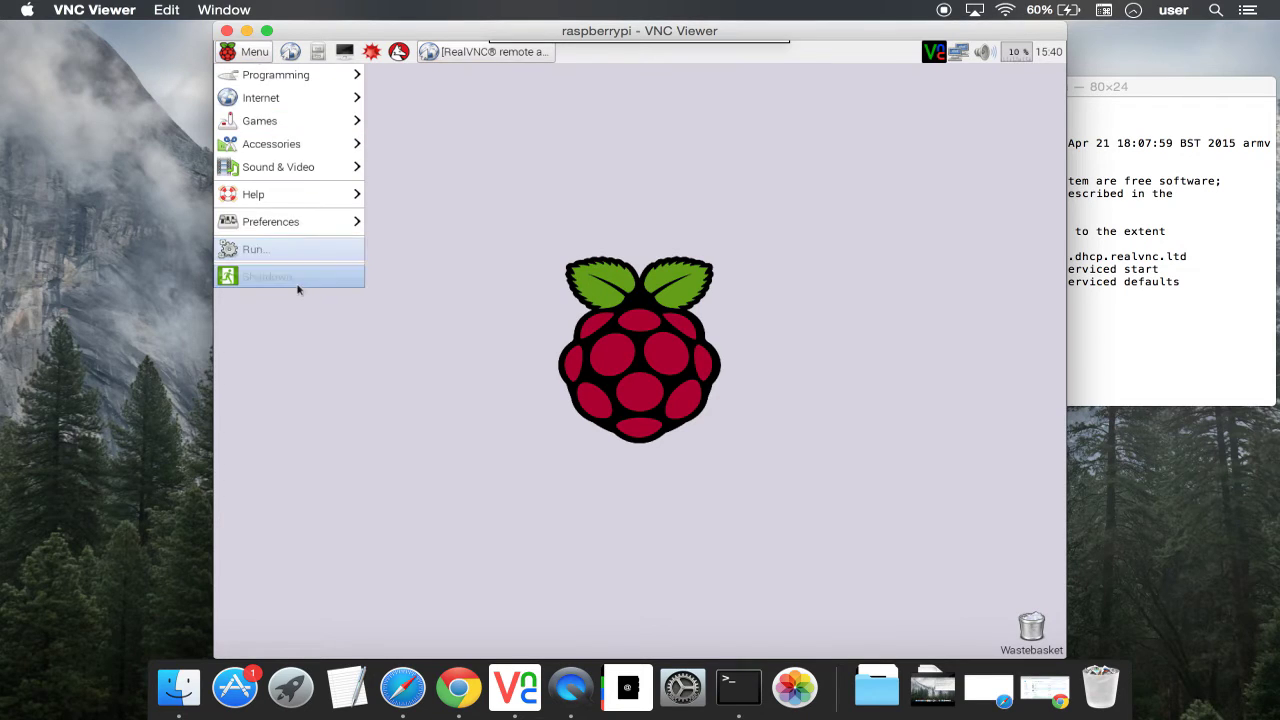
click(297, 289)
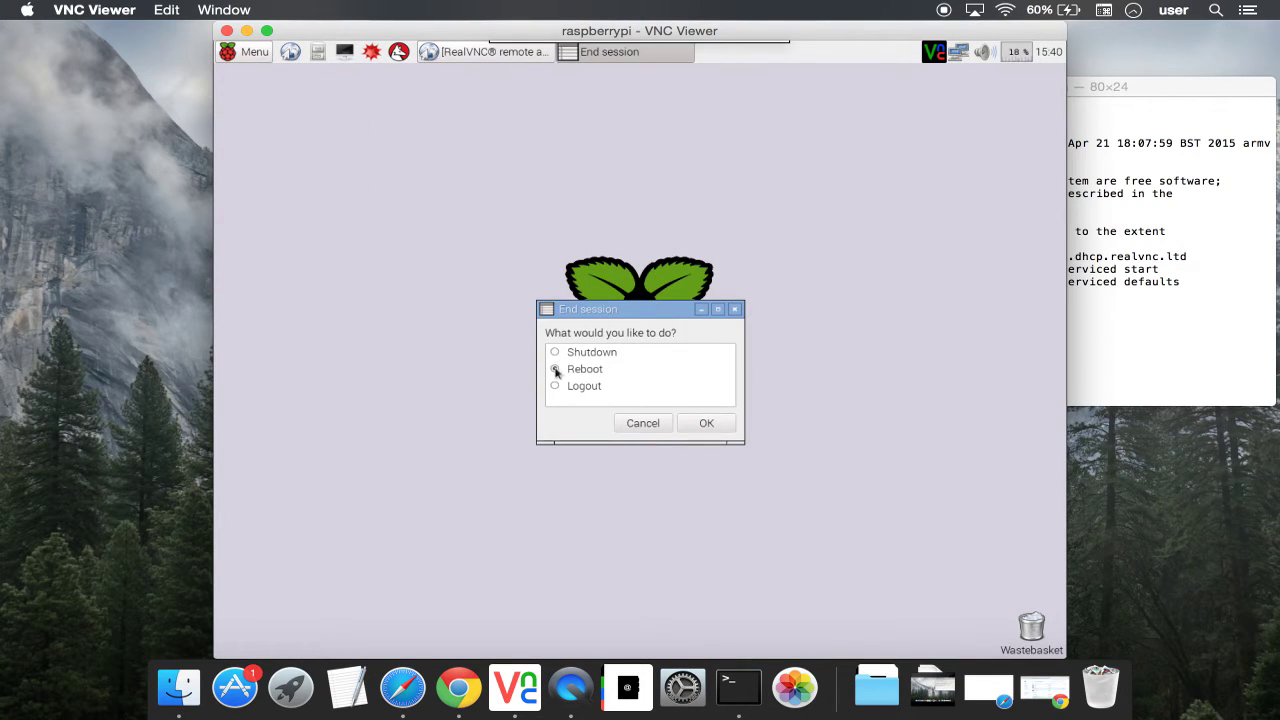
click(556, 369)
click(711, 424)
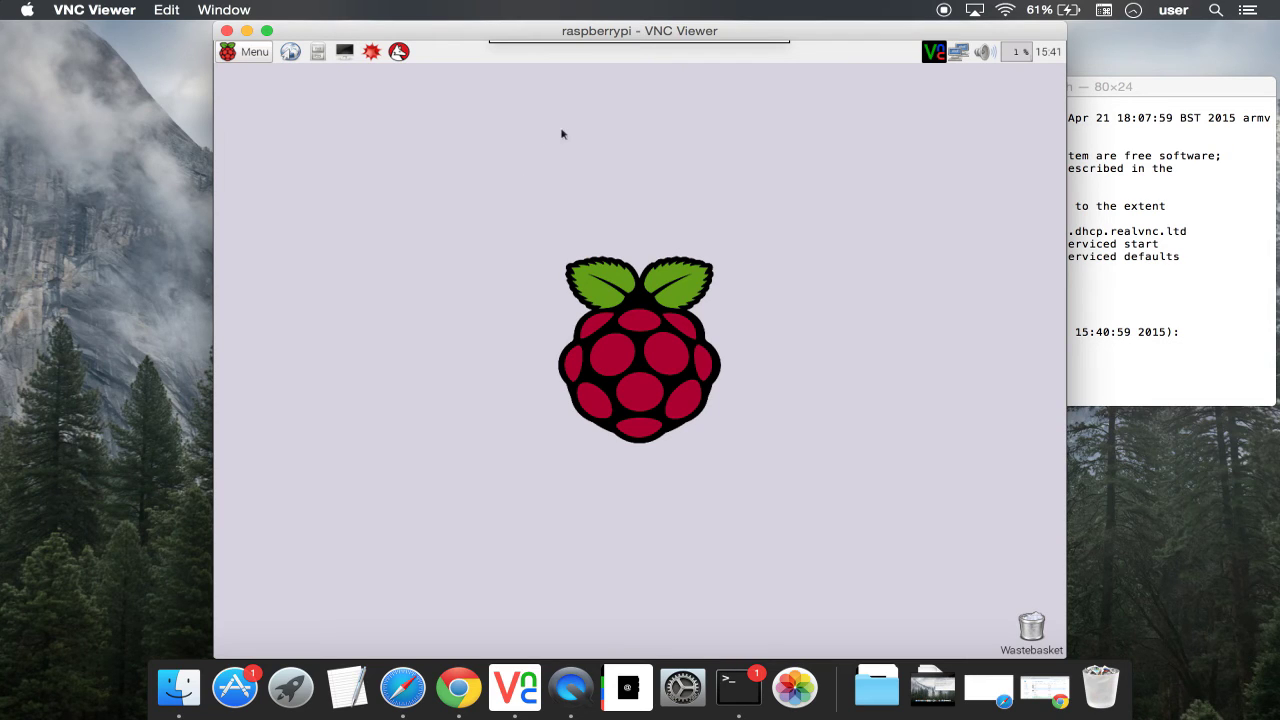
Step: Disconnect the VNC Viewer session from the Pi and confirm with Yes
mouse_move(603, 52)
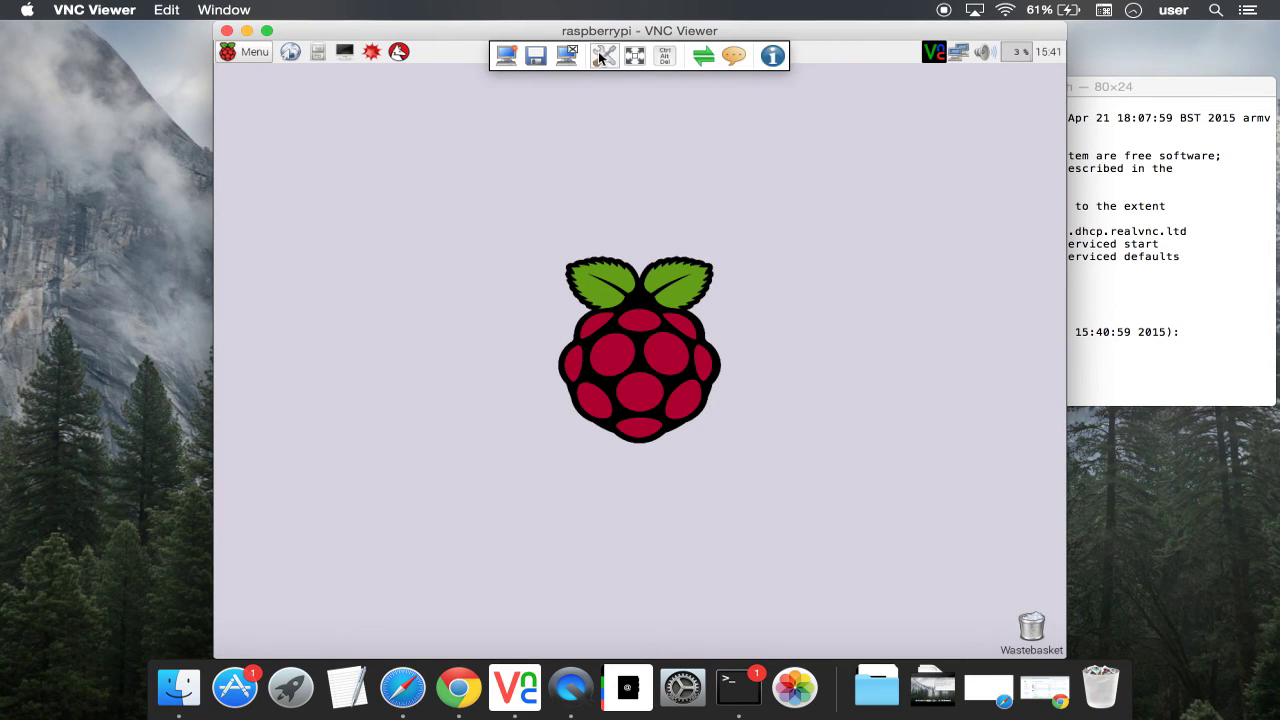
click(566, 57)
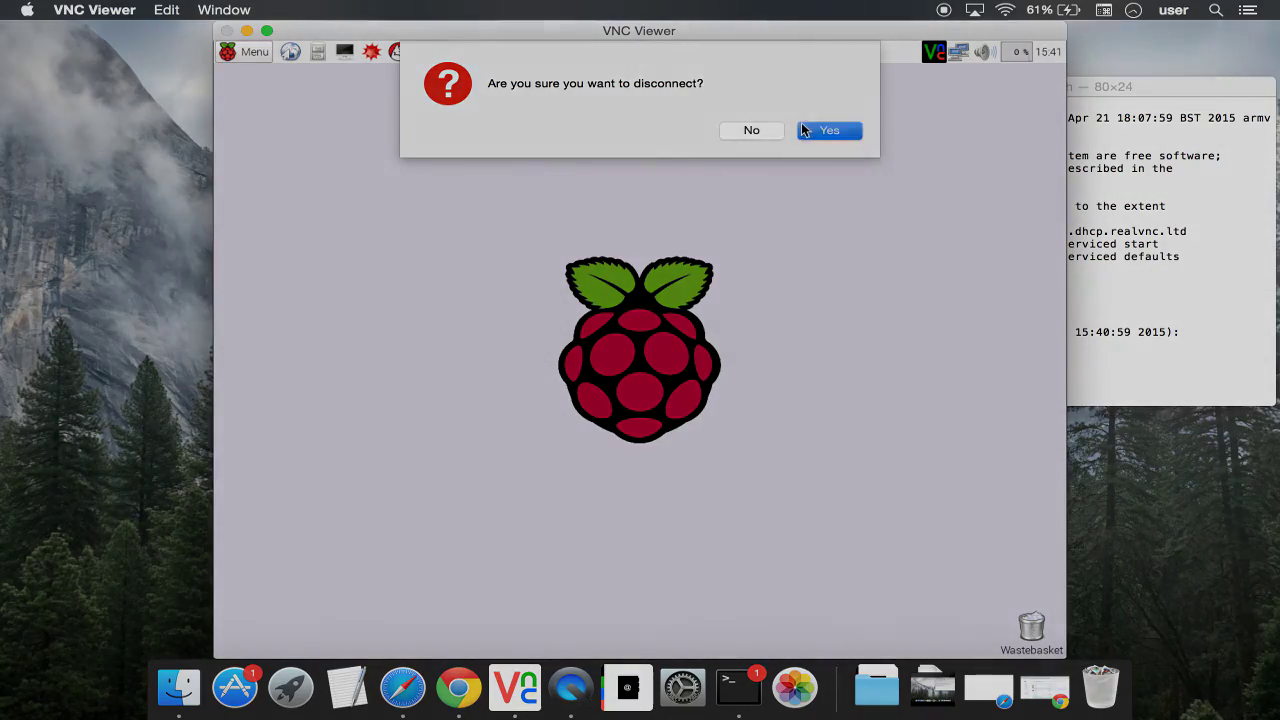
click(810, 131)
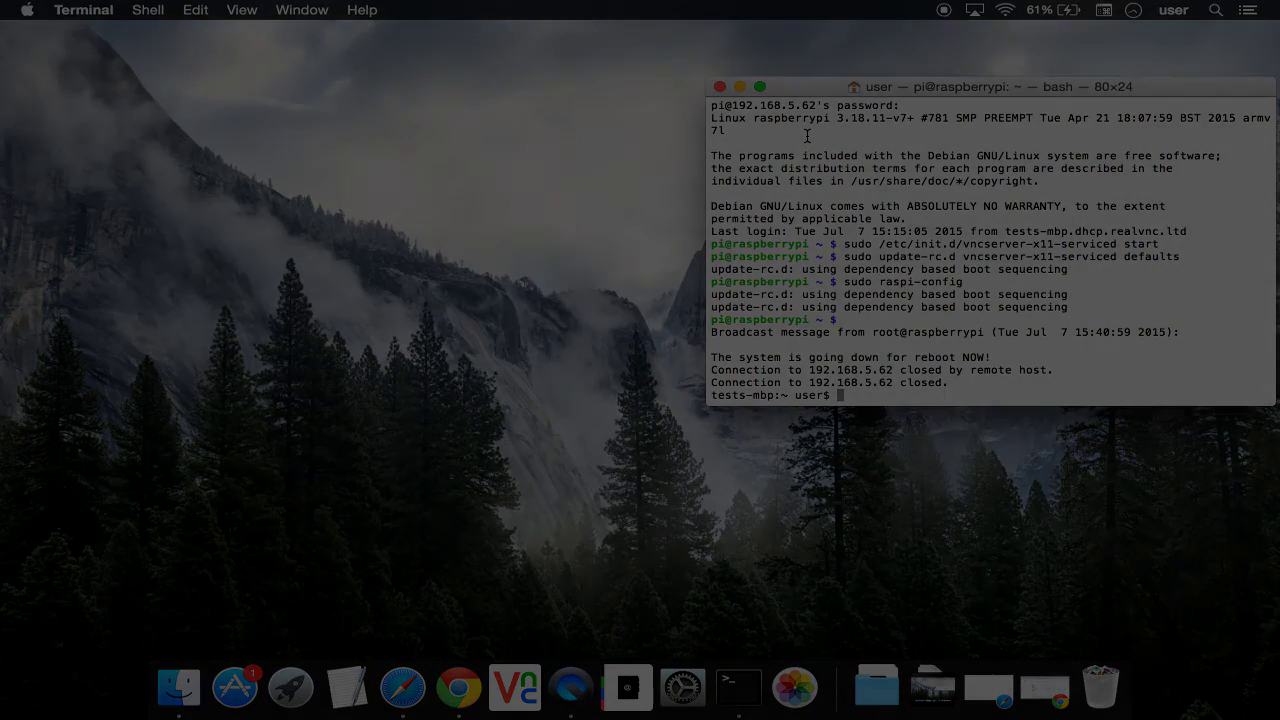